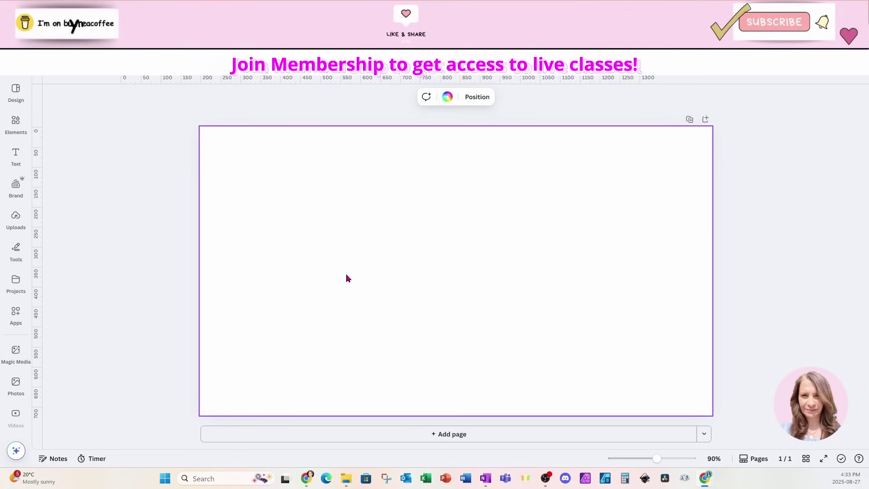
Add a heading containing only the letter E and move it to the page's upper area, left of centre.
{"action": "left_click", "coordinate": [16, 156]}
{"action": "left_click", "coordinate": [65, 190]}
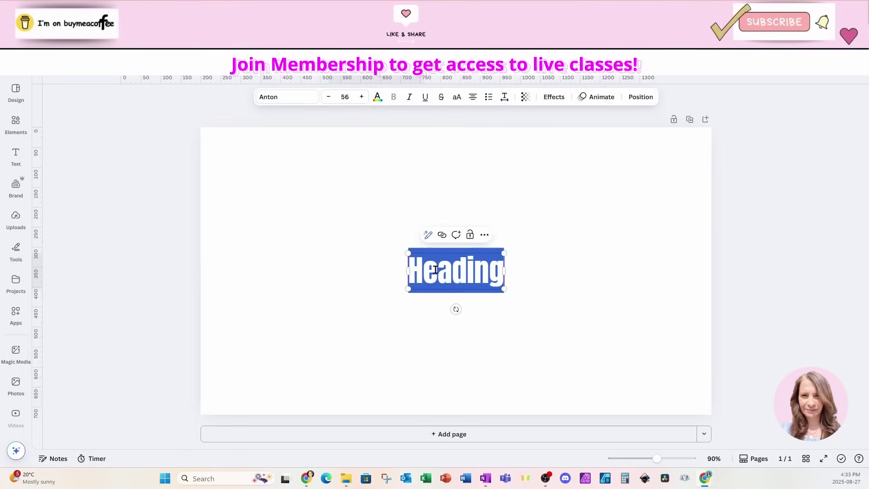
{"action": "left_click", "coordinate": [435, 269]}
{"action": "double_click", "coordinate": [435, 269]}
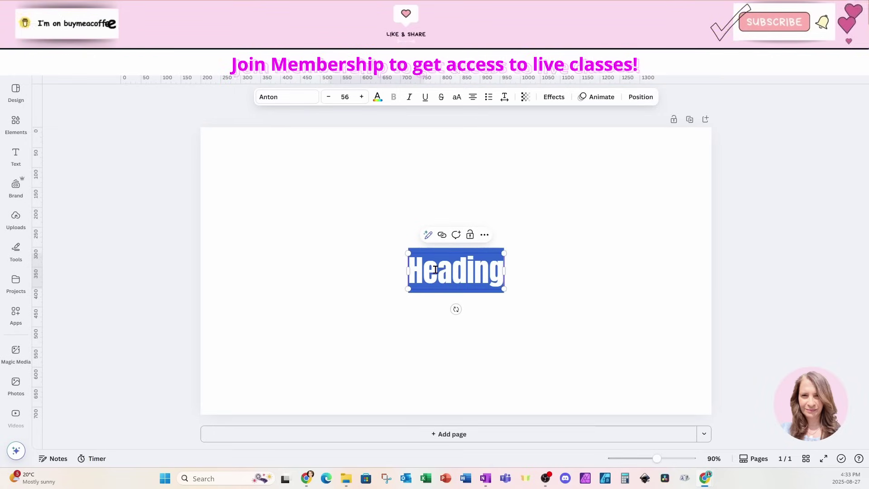
{"action": "type", "text": "E"}
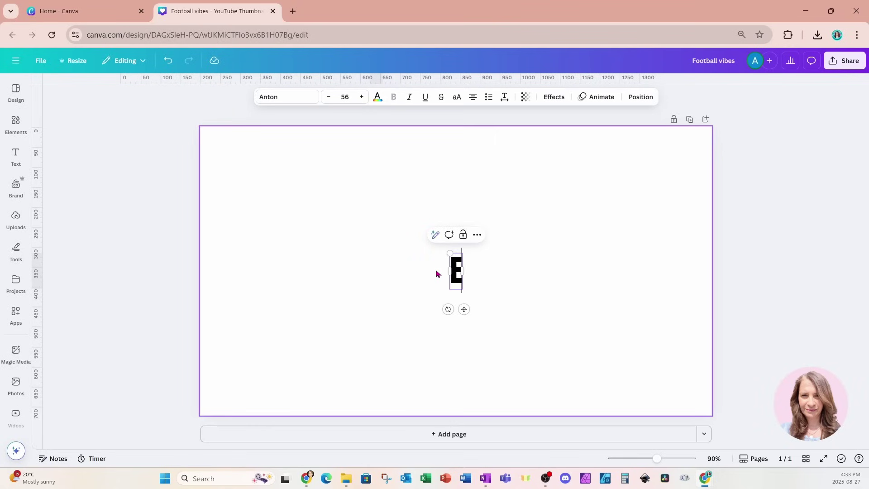
{"action": "left_click_drag", "start_coordinate": [464, 309], "coordinate": [377, 223]}
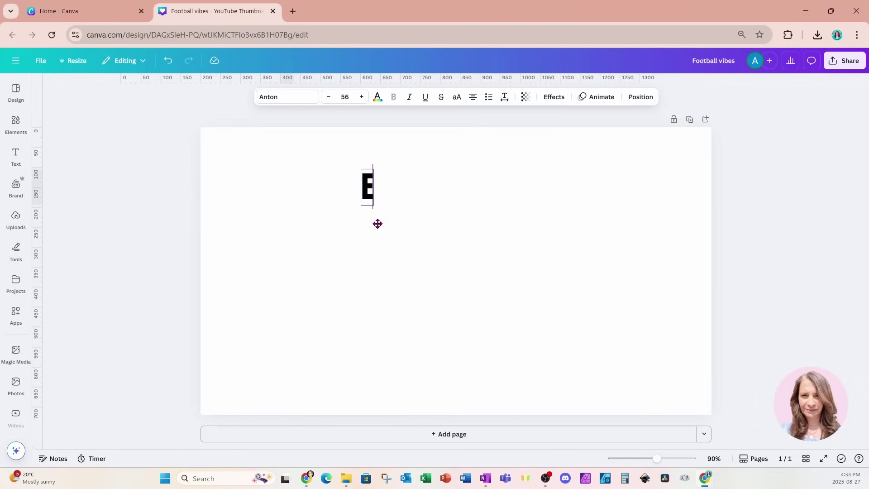
Duplicate the letter E, place the copy beside it on the same line, and change it to A.
{"action": "left_click", "coordinate": [380, 157]}
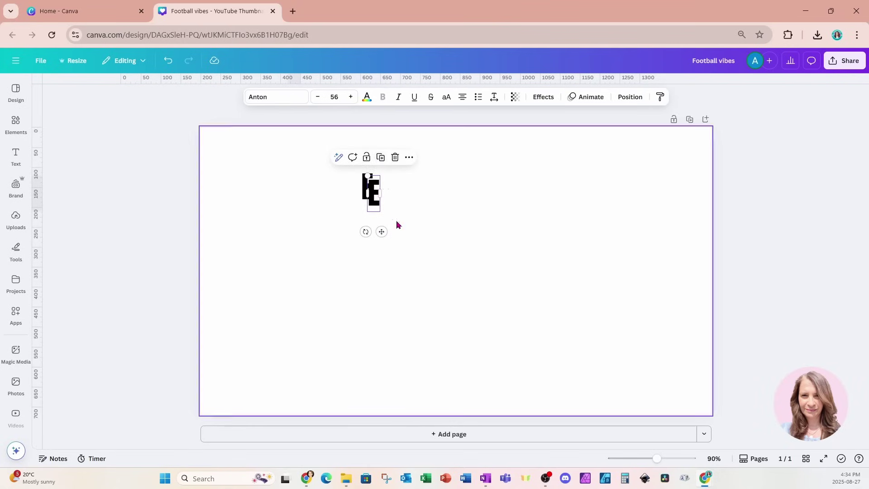
{"action": "left_click_drag", "start_coordinate": [384, 234], "coordinate": [392, 226]}
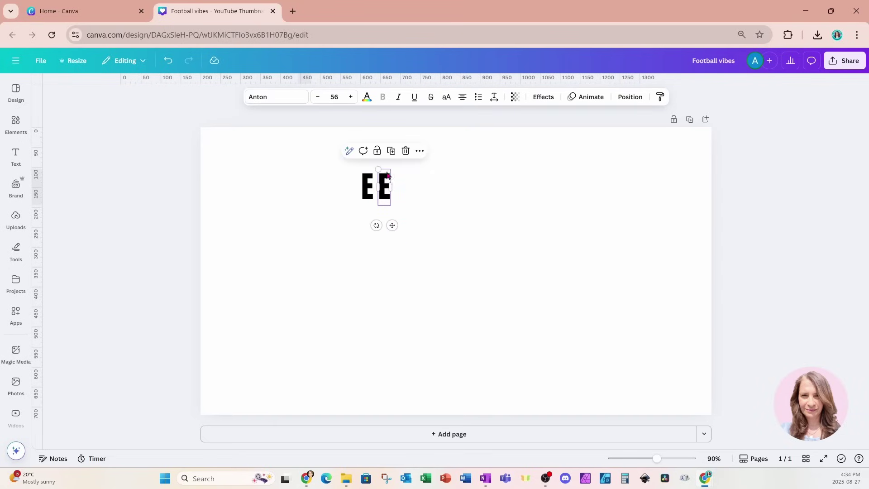
{"action": "double_click", "coordinate": [388, 196]}
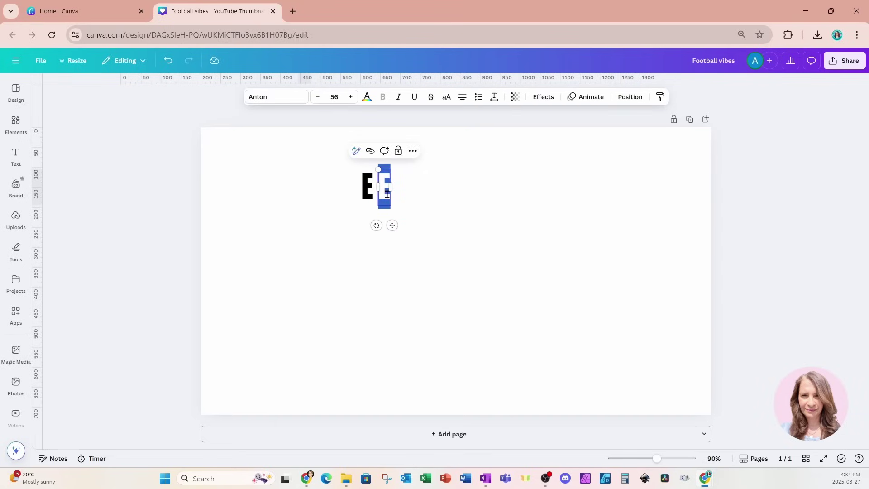
{"action": "type", "text": "A"}
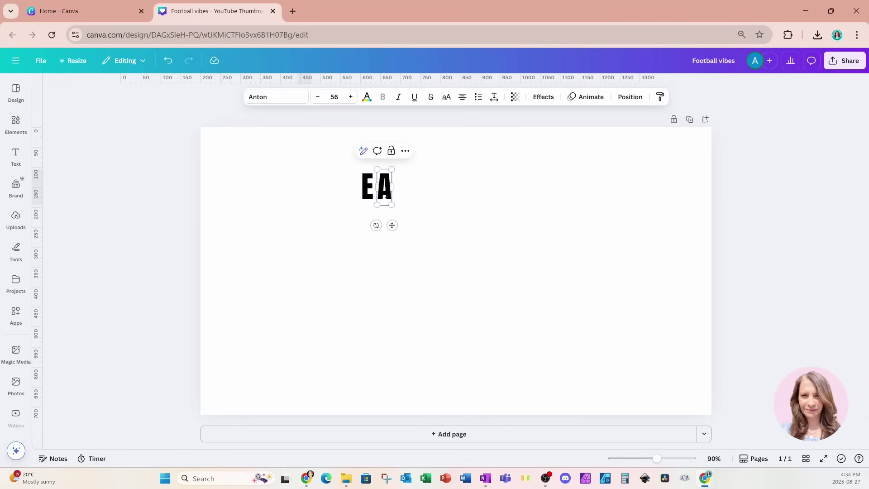
{"action": "left_click", "coordinate": [428, 199]}
{"action": "left_click", "coordinate": [382, 190]}
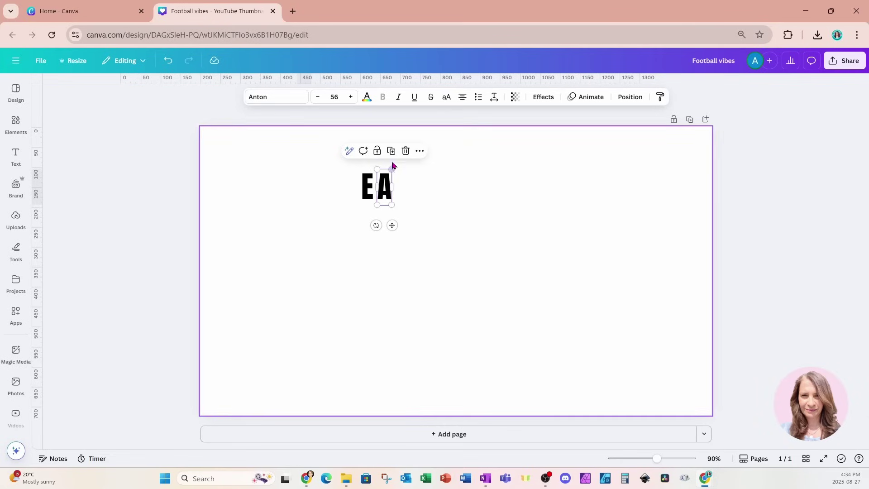
Continue the word with two more duplicated single-letter text boxes in the same row, changed to G and L.
{"action": "left_click_drag", "start_coordinate": [392, 225], "coordinate": [410, 225], "text": "alt"}
{"action": "key", "text": "Return"}
{"action": "type", "text": "G"}
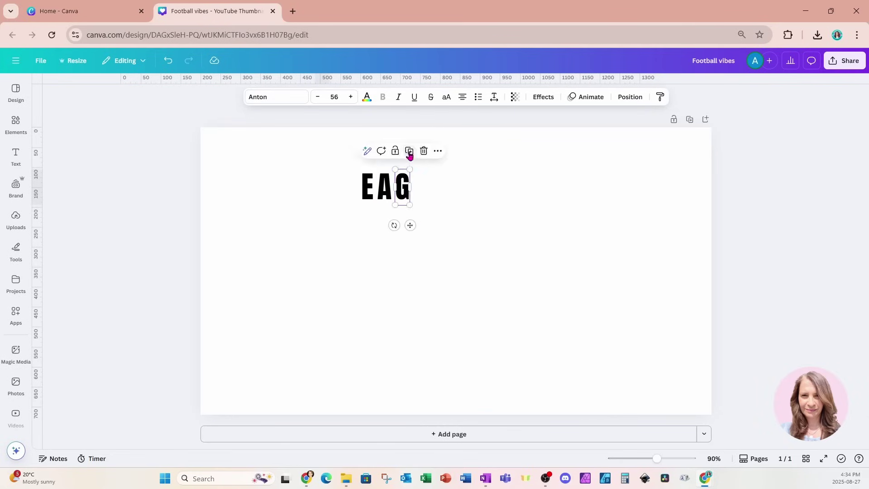
{"action": "left_click", "coordinate": [409, 152]}
{"action": "key", "text": "Return"}
{"action": "key", "text": "BackSpace"}
{"action": "type", "text": "L"}
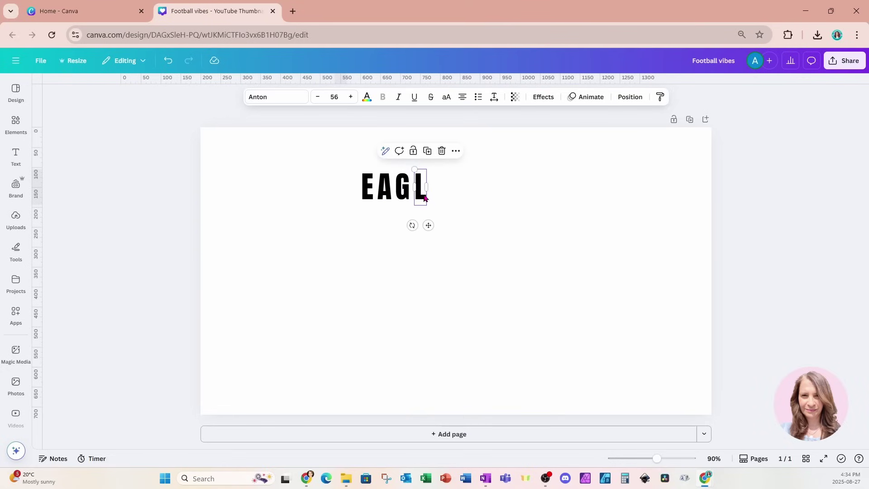
Complete the word EAGLES with two further duplicated text boxes after the L, changed to E and S.
{"action": "left_click", "coordinate": [427, 150]}
{"action": "key", "text": "Return"}
{"action": "key", "text": "BackSpace"}
{"action": "type", "text": "E"}
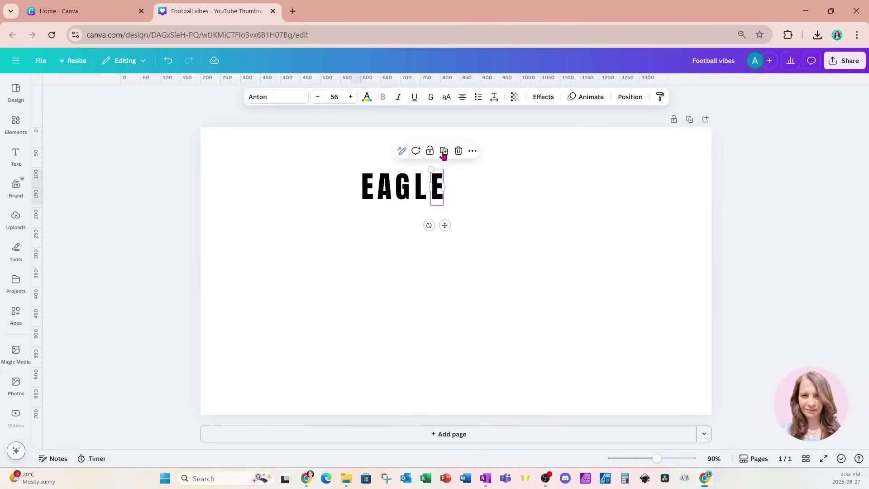
{"action": "left_click", "coordinate": [444, 151]}
{"action": "key", "text": "Return"}
{"action": "key", "text": "BackSpace"}
{"action": "type", "text": "S"}
{"action": "left_click", "coordinate": [498, 225]}
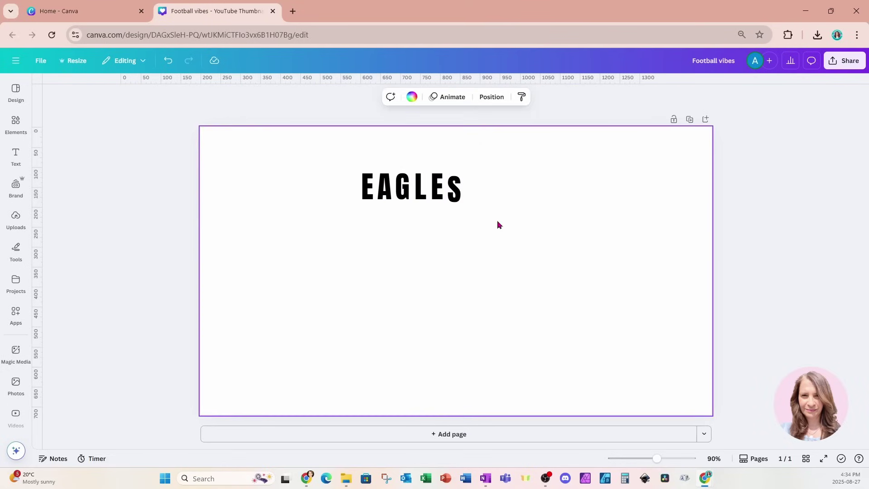
Space all six EAGLES letters evenly with Tidy up and enlarge them together to font size 89.
{"action": "left_click", "coordinate": [366, 194]}
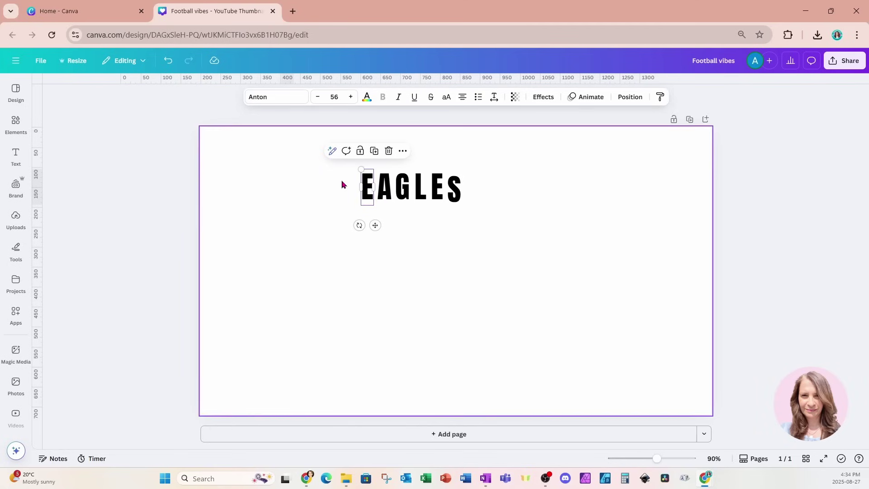
{"action": "left_click_drag", "start_coordinate": [342, 184], "coordinate": [471, 206]}
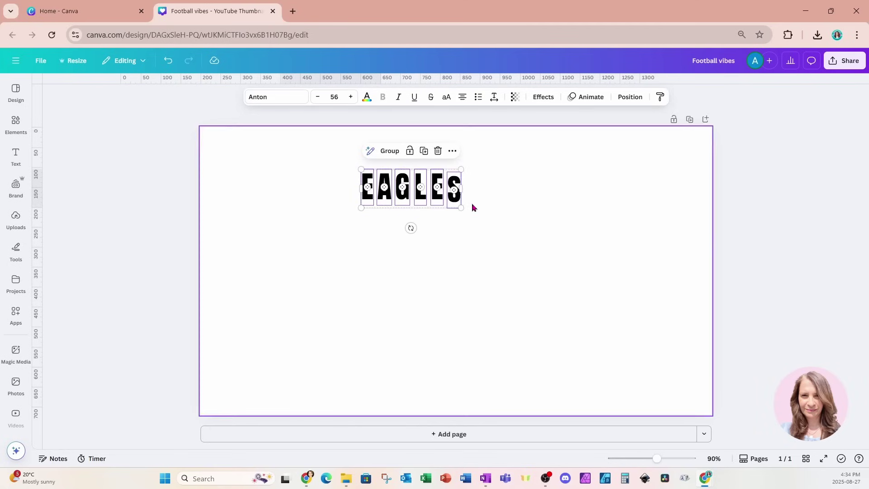
{"action": "left_click", "coordinate": [453, 153]}
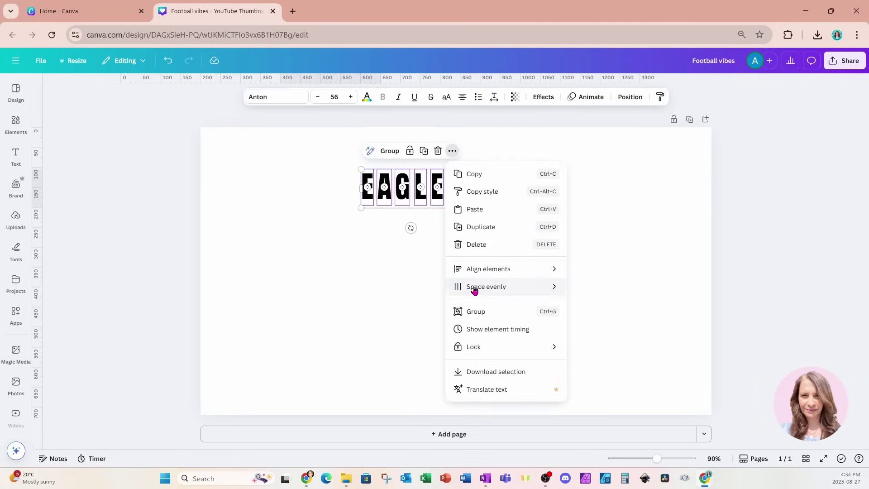
{"action": "mouse_move", "coordinate": [474, 291]}
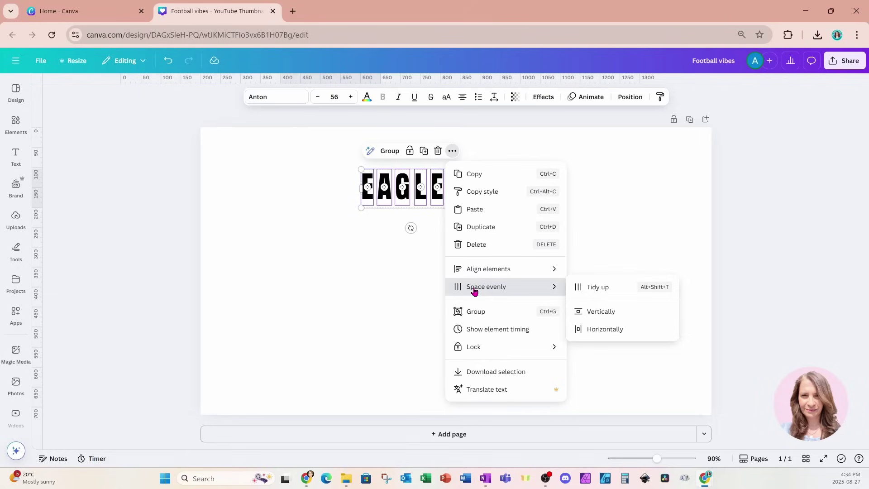
{"action": "left_click", "coordinate": [594, 289]}
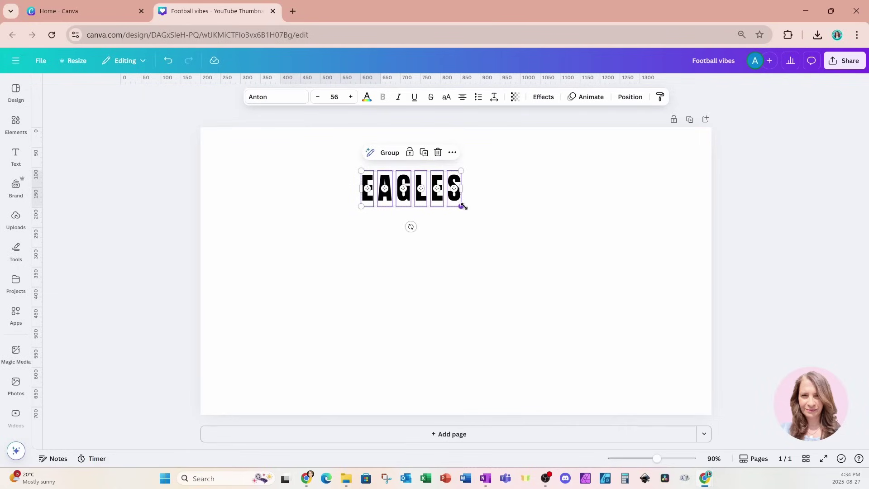
{"action": "left_click_drag", "start_coordinate": [461, 206], "coordinate": [485, 201]}
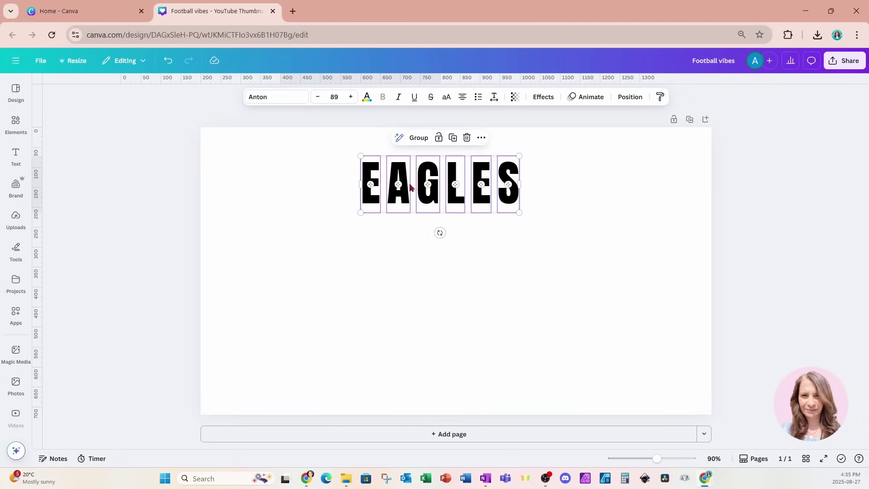
Color all the EAGLES letters dark blue and set the page background to black.
{"action": "left_click", "coordinate": [367, 98]}
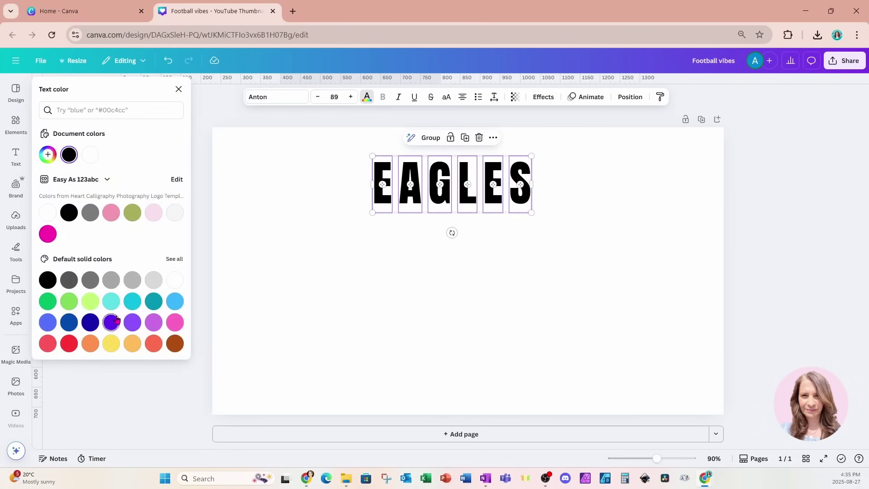
{"action": "left_click", "coordinate": [70, 324]}
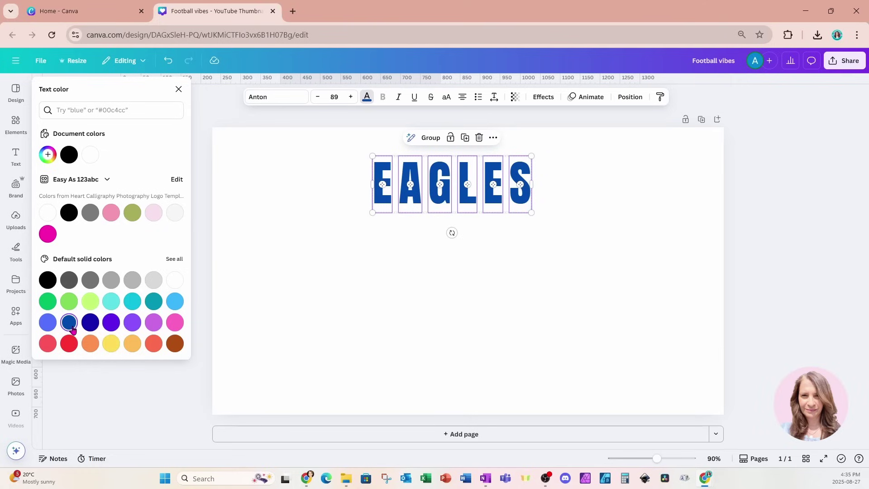
{"action": "left_click", "coordinate": [308, 246]}
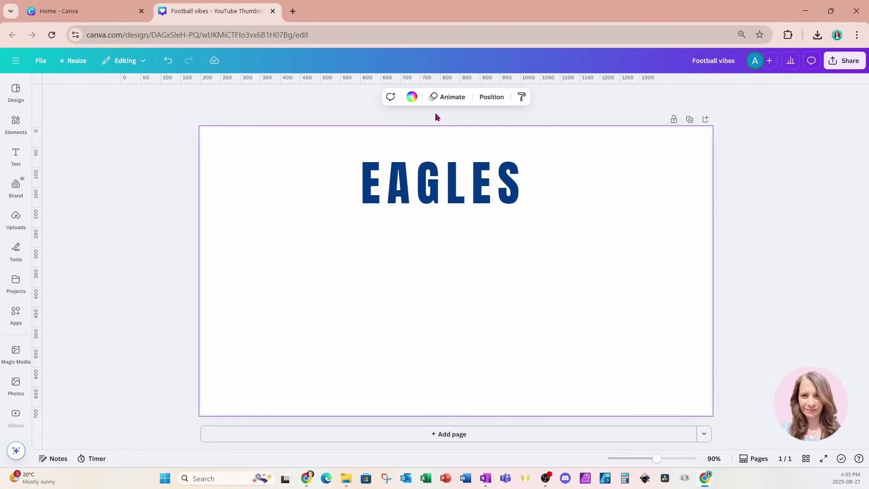
{"action": "left_click", "coordinate": [411, 97]}
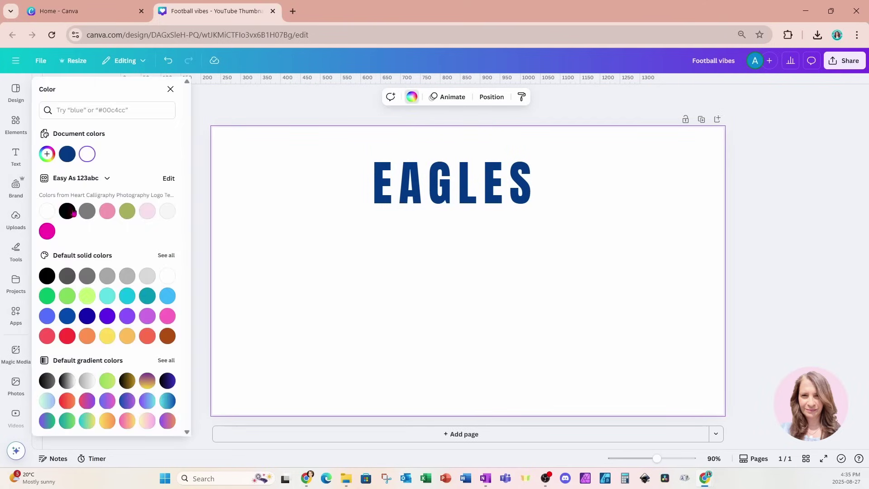
{"action": "left_click", "coordinate": [68, 213]}
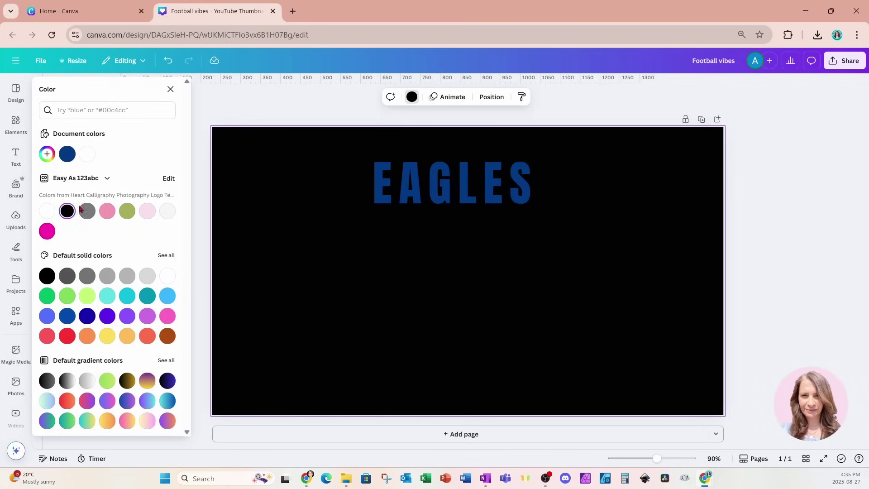
Extend the first letter's text box into a column by adding three more lines of E below it.
{"action": "left_click", "coordinate": [381, 188]}
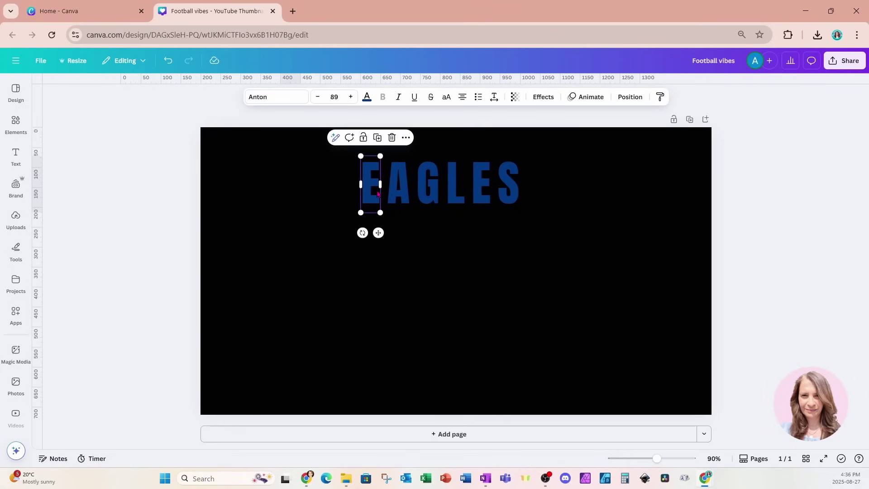
{"action": "key", "text": "Return"}
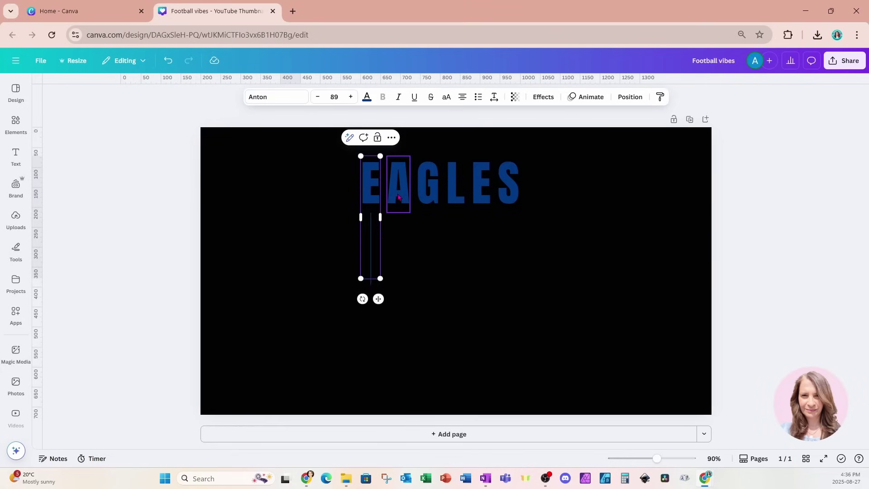
{"action": "type", "text": "E"}
{"action": "key", "text": "Return"}
{"action": "type", "text": "E"}
{"action": "key", "text": "Return"}
{"action": "type", "text": "E"}
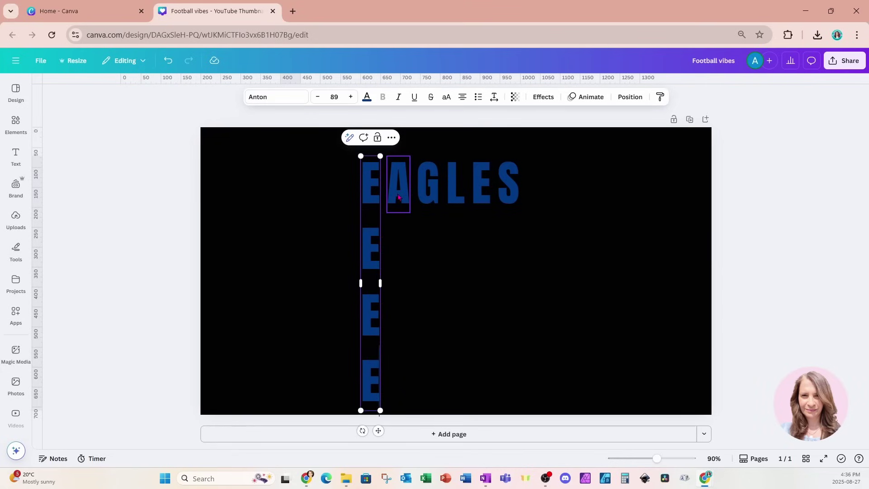
Add three more lines of A beneath the A in its own text box.
{"action": "left_click", "coordinate": [398, 197]}
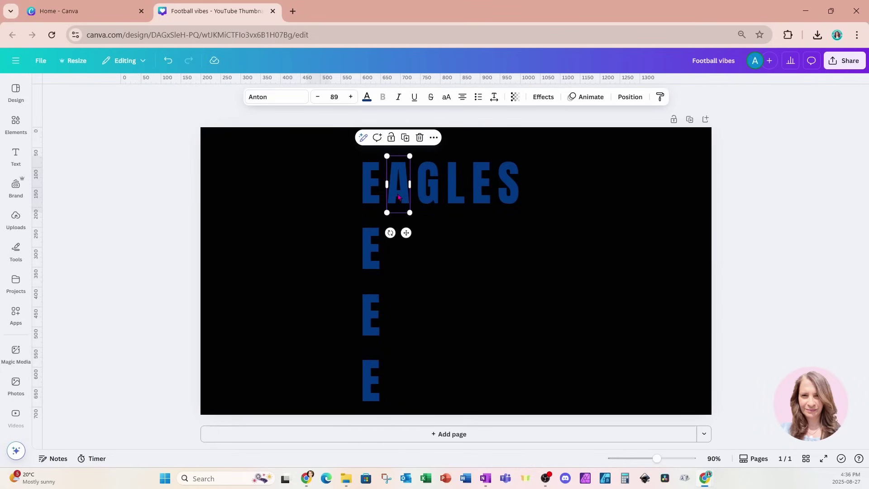
{"action": "left_click", "coordinate": [407, 196]}
{"action": "key", "text": "Return"}
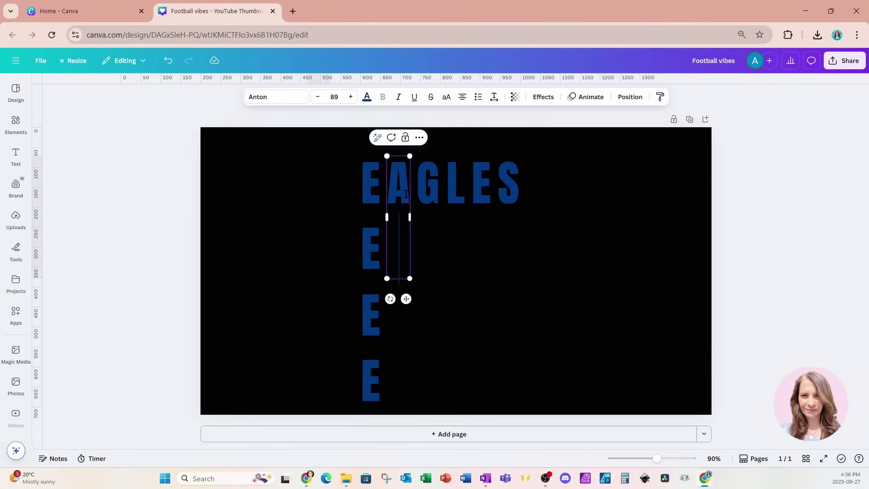
{"action": "type", "text": "A"}
{"action": "key", "text": "Return"}
{"action": "type", "text": "A"}
{"action": "key", "text": "Return"}
{"action": "type", "text": "A"}
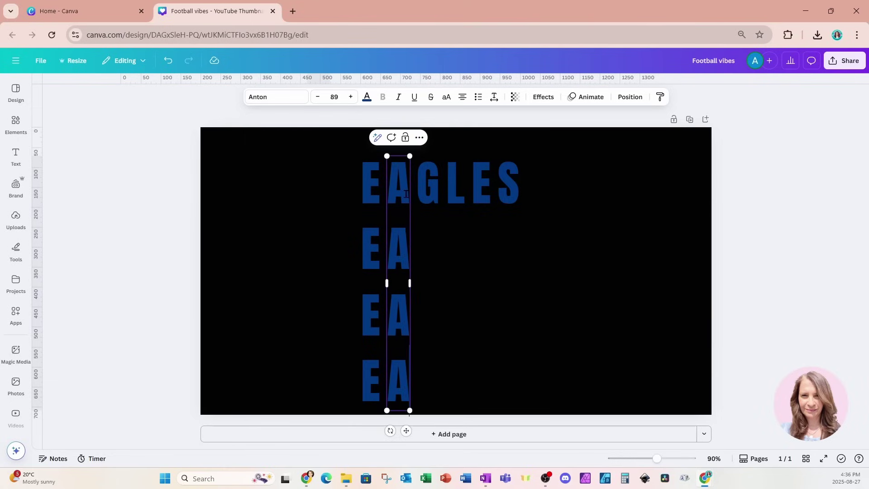
Add three more lines of G beneath the G in its own text box.
{"action": "left_click", "coordinate": [434, 195]}
{"action": "key", "text": "Return"}
{"action": "type", "text": "G"}
{"action": "key", "text": "Return"}
{"action": "type", "text": "G"}
{"action": "key", "text": "Return"}
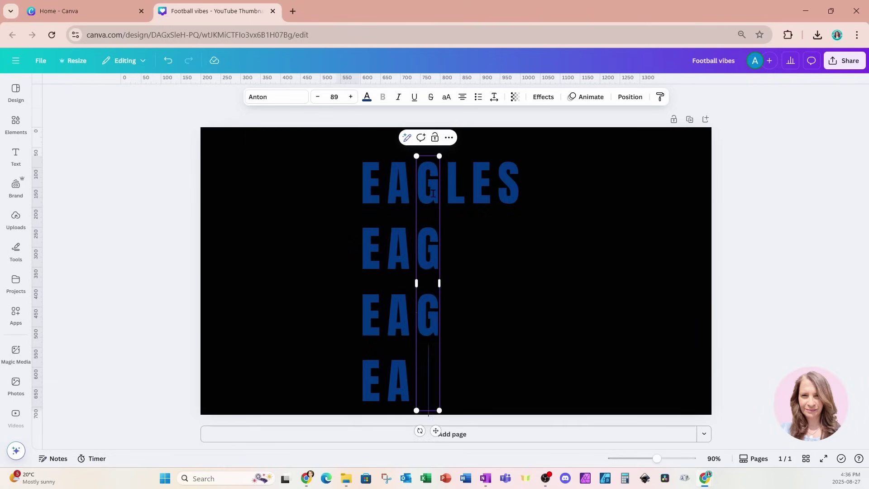
{"action": "type", "text": "G"}
Add three lines of L beneath the L and three lines of E beneath the second E.
{"action": "left_click", "coordinate": [459, 195]}
{"action": "type", "text": "L L L"}
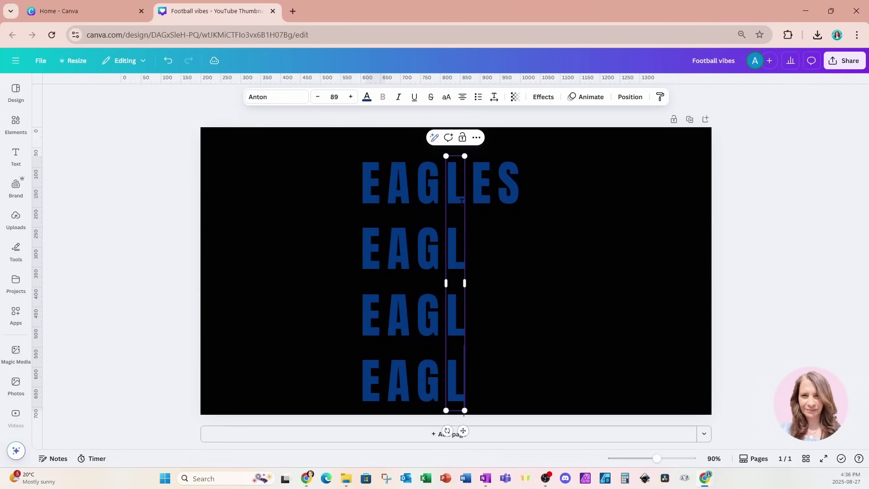
{"action": "left_click", "coordinate": [482, 197]}
{"action": "type", "text": "E E"}
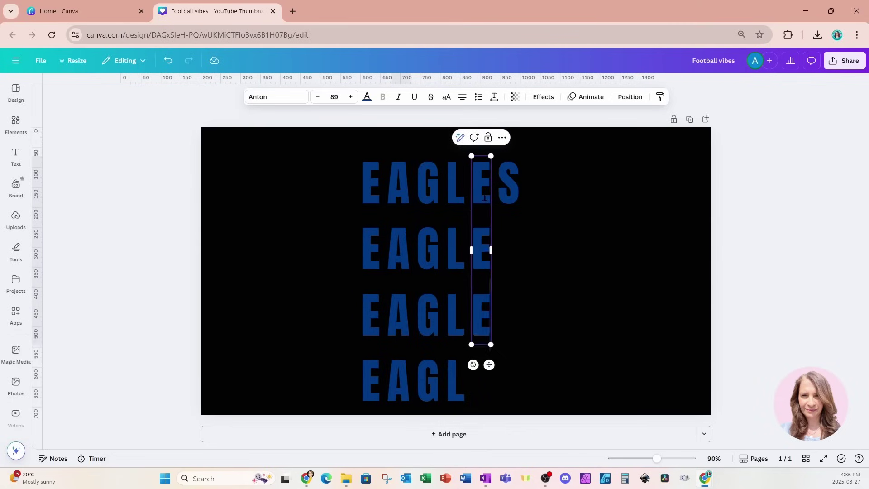
{"action": "type", "text": " E"}
Add three more lines of S beneath the S to complete four stacked rows of EAGLES.
{"action": "left_click", "coordinate": [508, 199]}
{"action": "type", "text": "S S S"}
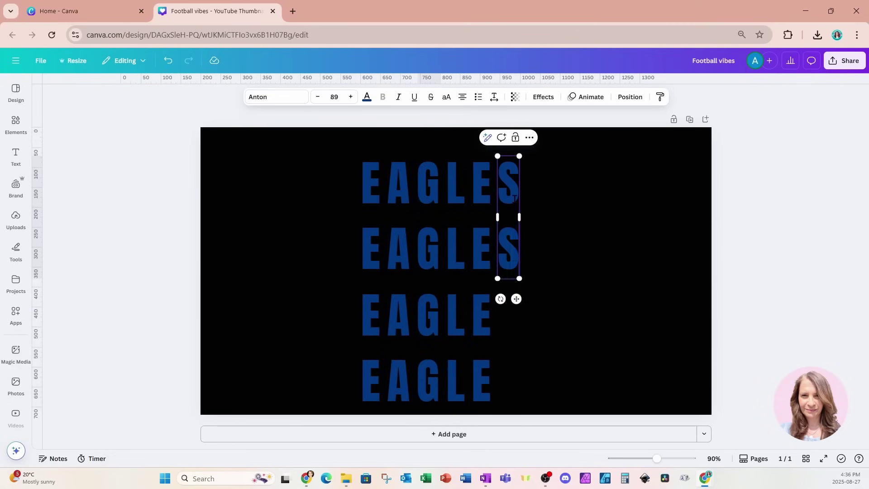
{"action": "left_click", "coordinate": [611, 223]}
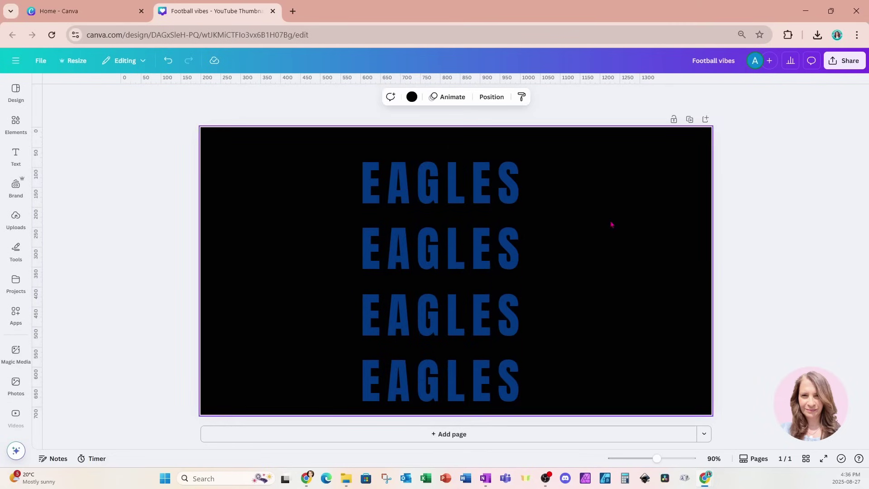
Reduce the line spacing of the first E column to 0.97.
{"action": "left_click", "coordinate": [370, 207]}
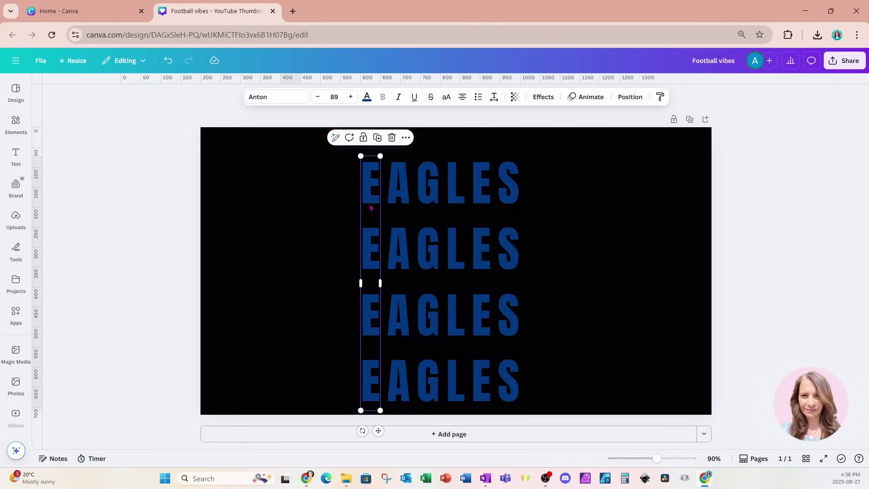
{"action": "left_click", "coordinate": [494, 98]}
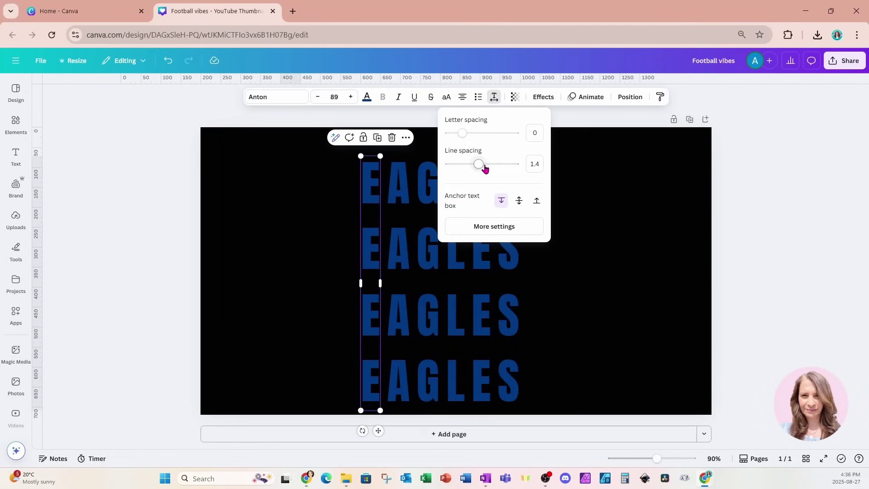
{"action": "left_click_drag", "start_coordinate": [479, 167], "coordinate": [464, 166]}
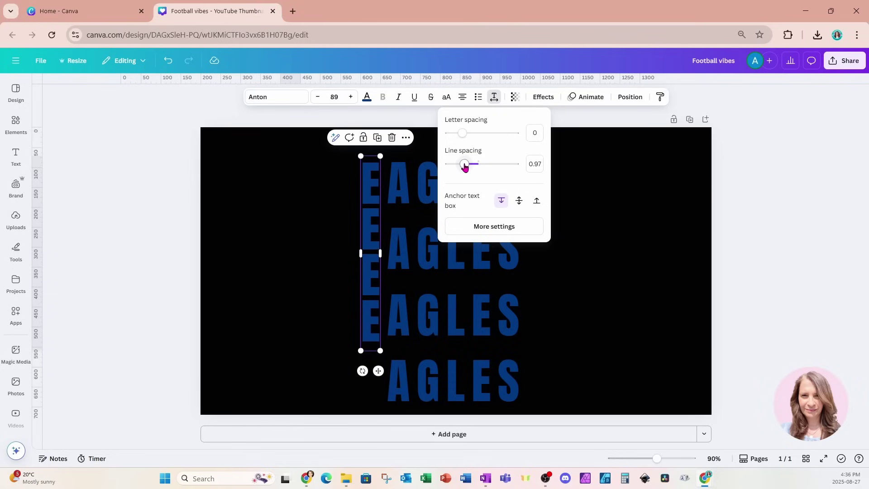
Copy the first E column's text style onto the A, G, L, second E and S columns in turn.
{"action": "left_click", "coordinate": [660, 98]}
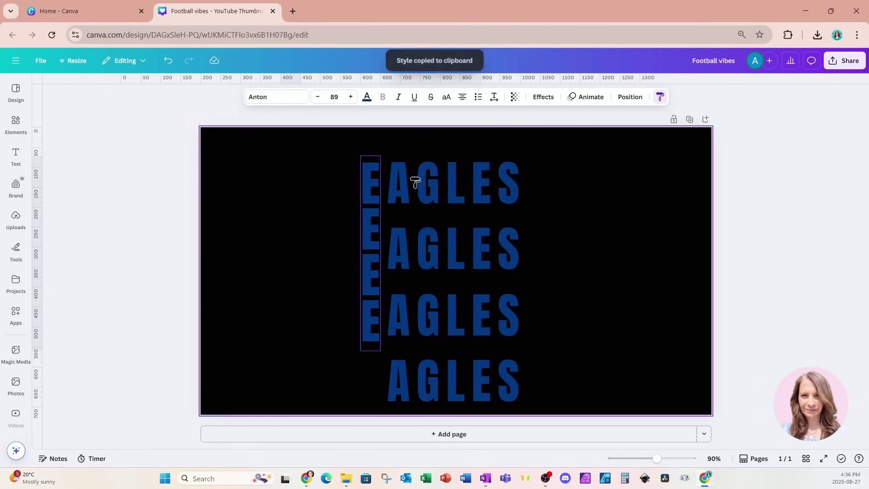
{"action": "left_click", "coordinate": [399, 187]}
{"action": "left_click", "coordinate": [659, 97]}
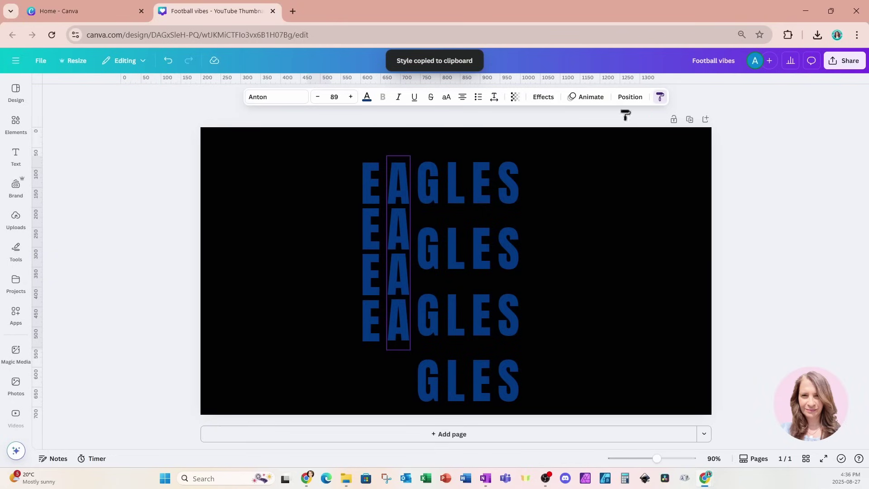
{"action": "left_click", "coordinate": [432, 190]}
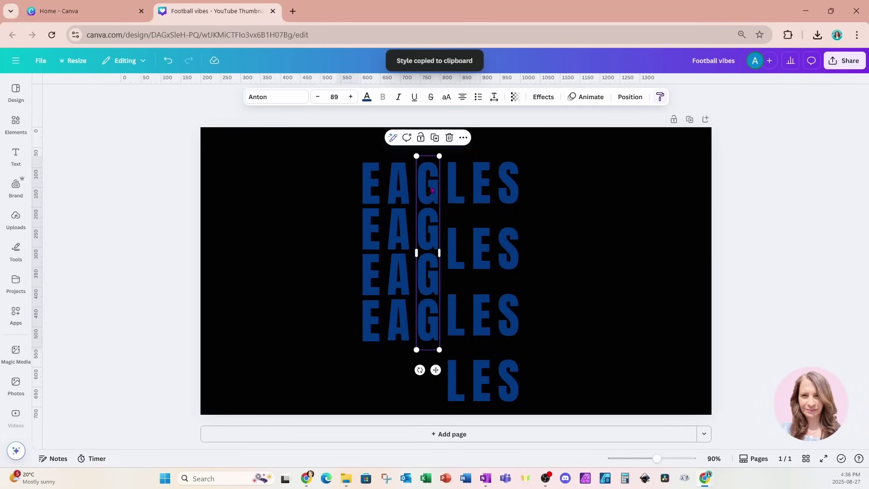
{"action": "left_click", "coordinate": [659, 97]}
{"action": "left_click", "coordinate": [458, 190]}
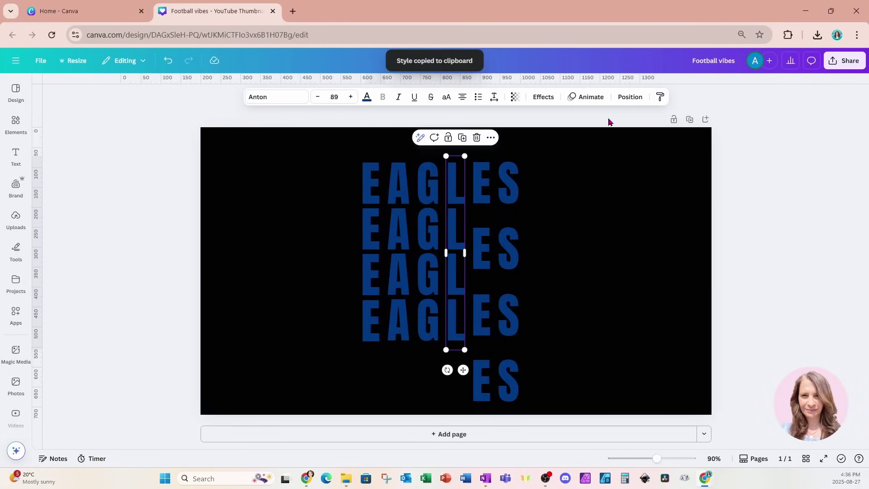
{"action": "left_click", "coordinate": [659, 96]}
{"action": "left_click", "coordinate": [471, 182]}
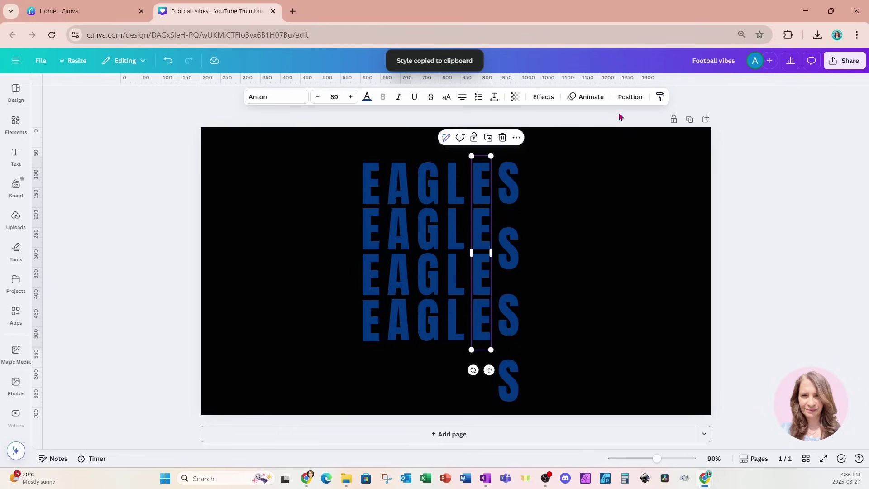
{"action": "left_click", "coordinate": [658, 97]}
{"action": "left_click", "coordinate": [518, 177]}
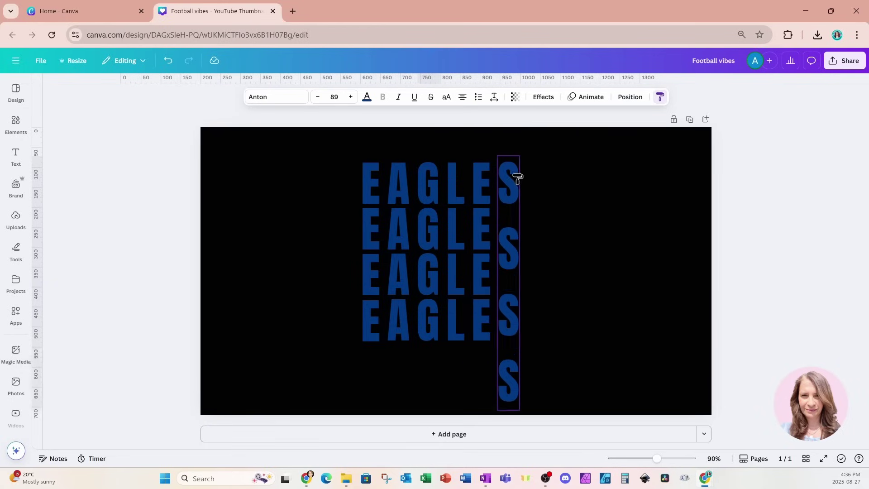
Colour the second-row letter in the first E column white.
{"action": "left_click", "coordinate": [369, 240]}
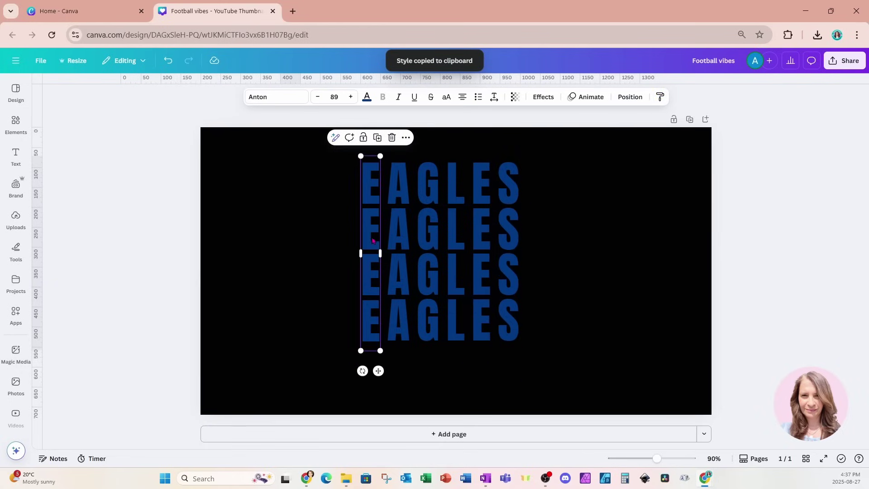
{"action": "double_click", "coordinate": [364, 236]}
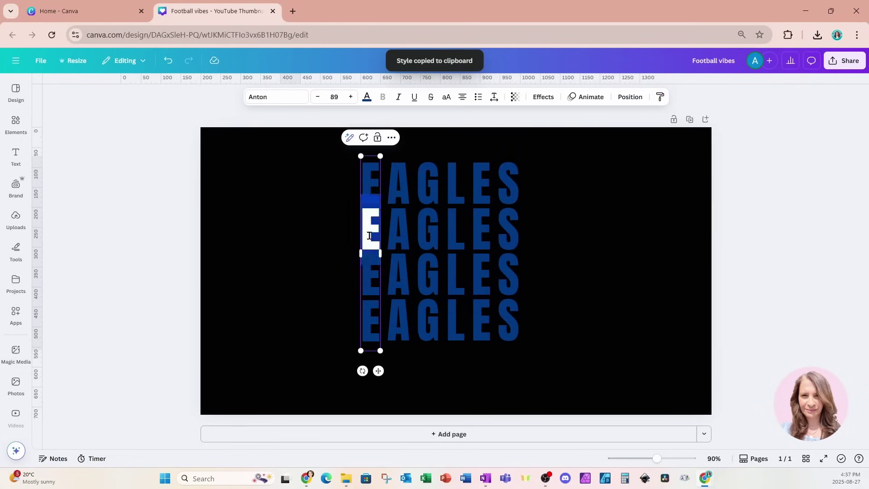
{"action": "key", "text": "ctrl+alt+c"}
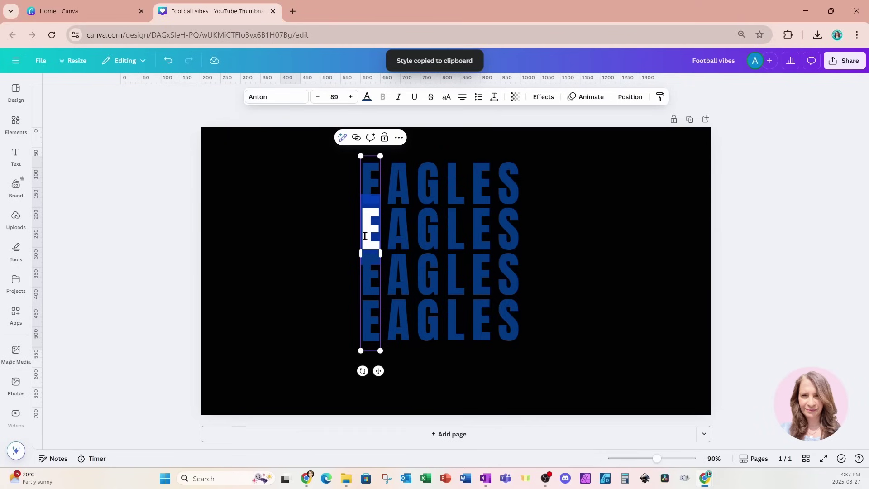
{"action": "left_click", "coordinate": [367, 97]}
{"action": "left_click", "coordinate": [48, 212]}
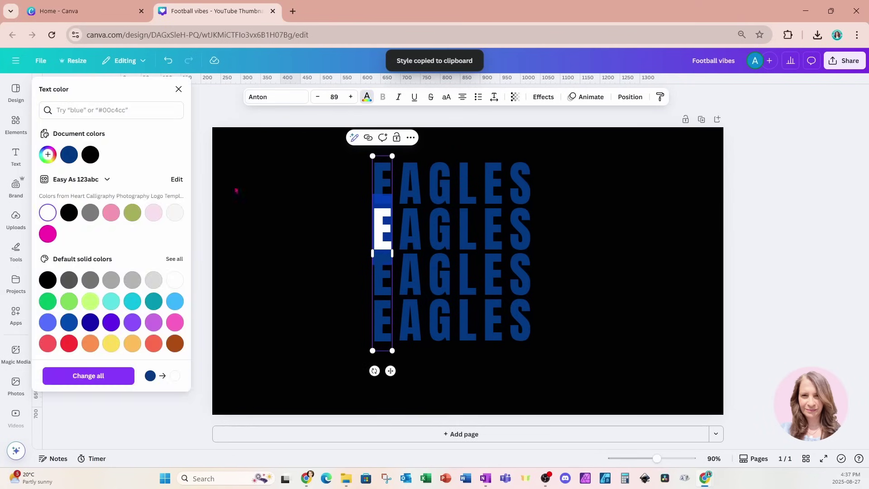
Colour the second-row A, G, L, E and S white to complete one white EAGLES row.
{"action": "left_click", "coordinate": [402, 240]}
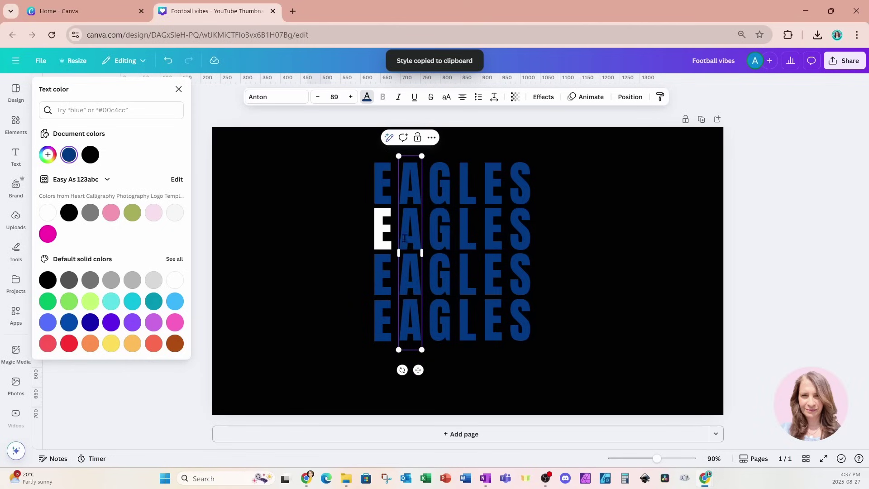
{"action": "left_click", "coordinate": [404, 239]}
{"action": "left_click", "coordinate": [439, 244]}
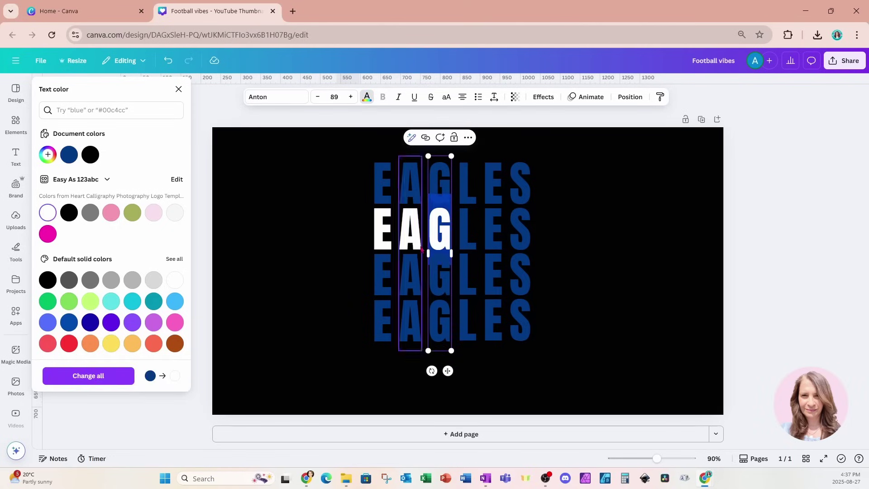
{"action": "left_click", "coordinate": [467, 231]}
{"action": "left_click", "coordinate": [467, 229]}
{"action": "left_click", "coordinate": [487, 239]}
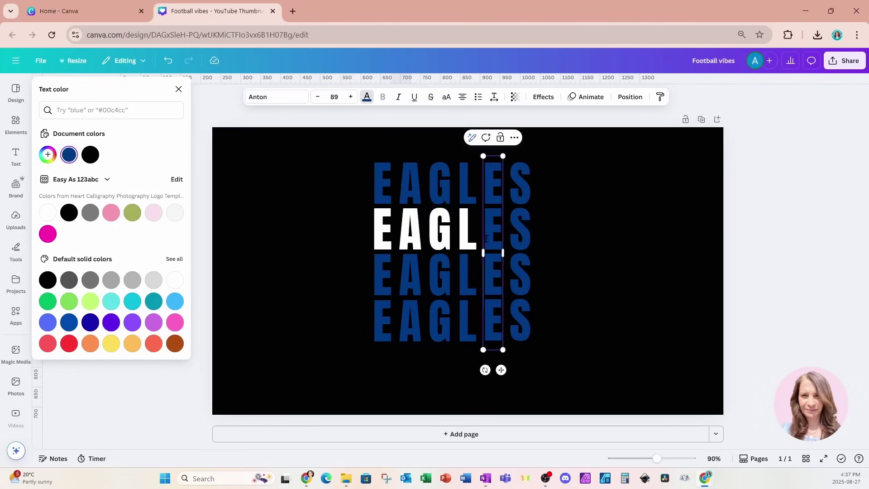
{"action": "left_click", "coordinate": [48, 212]}
{"action": "left_click", "coordinate": [521, 229]}
{"action": "left_click", "coordinate": [47, 212]}
{"action": "left_click", "coordinate": [577, 240]}
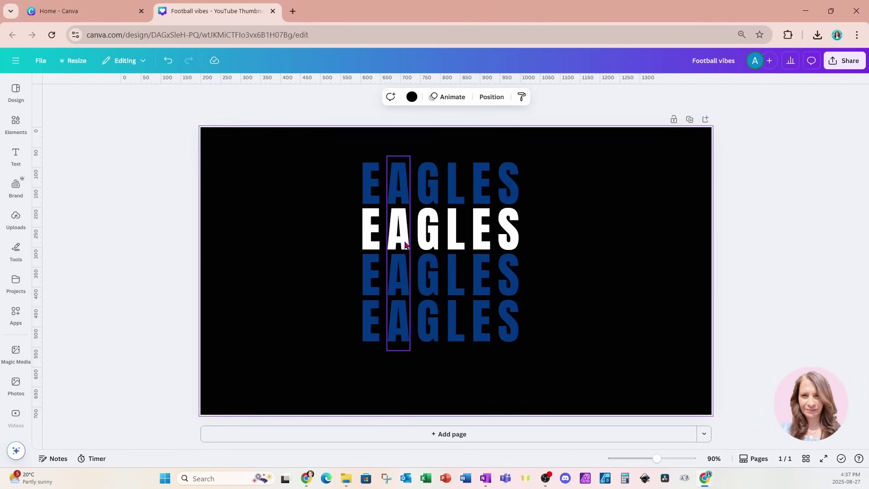
Stagger the letter columns vertically, lowering A, G, L and S by different amounts and raising the second E.
{"action": "left_click_drag", "start_coordinate": [370, 237], "coordinate": [371, 265]}
{"action": "left_click_drag", "start_coordinate": [394, 228], "coordinate": [422, 267]}
{"action": "left_click_drag", "start_coordinate": [465, 241], "coordinate": [508, 249]}
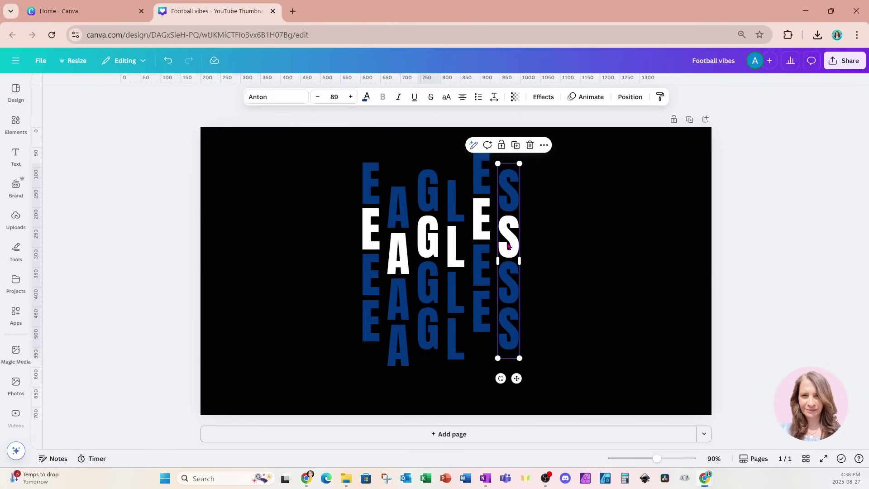
Add a rectangle as wide as the word, reaching from the page's top edge partway down the first row of letters.
{"action": "left_click", "coordinate": [302, 202]}
{"action": "key", "text": "r"}
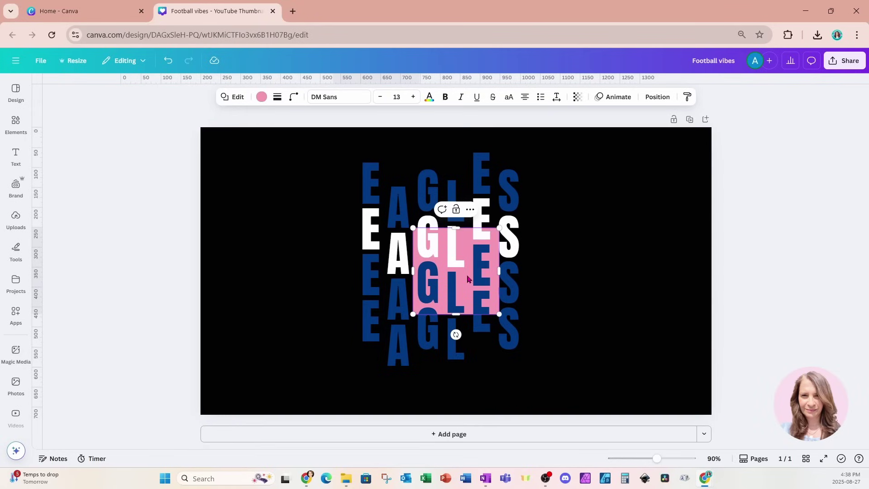
{"action": "left_click_drag", "start_coordinate": [467, 284], "coordinate": [521, 165]}
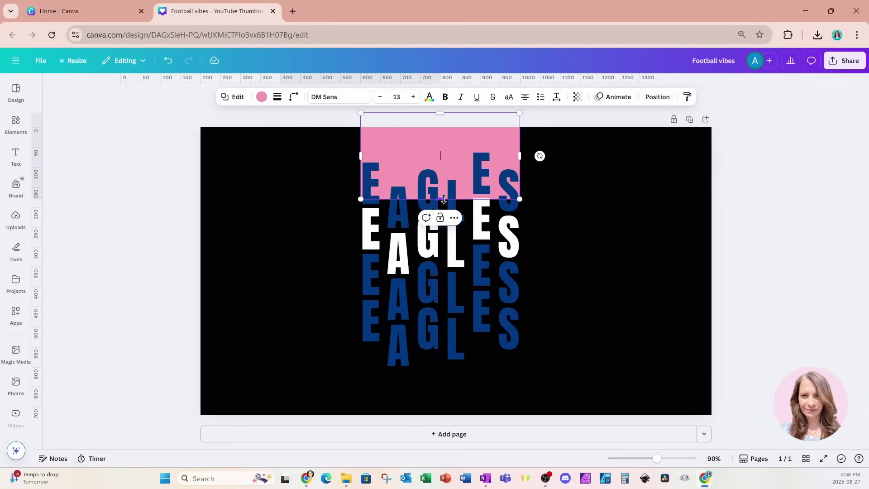
{"action": "left_click_drag", "start_coordinate": [443, 199], "coordinate": [444, 177]}
{"action": "left_click_drag", "start_coordinate": [443, 114], "coordinate": [441, 129]}
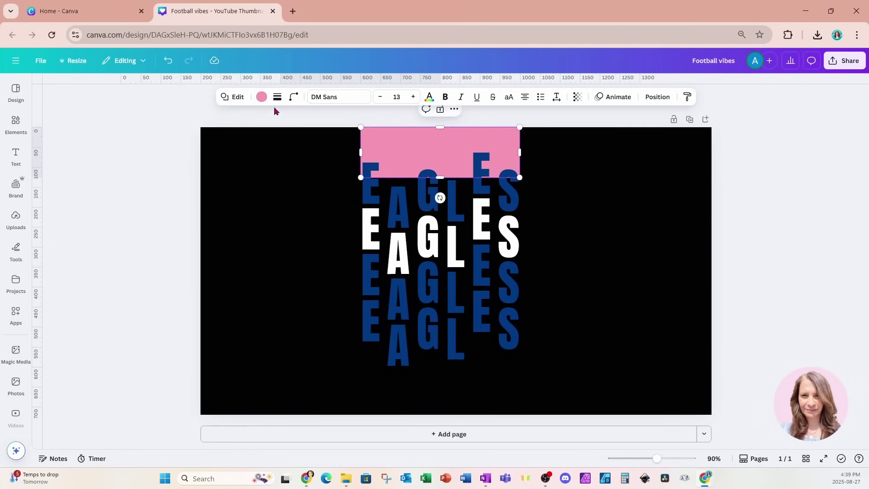
Bring the rectangle in front of all the letter columns and fill it with black.
{"action": "left_click", "coordinate": [654, 98]}
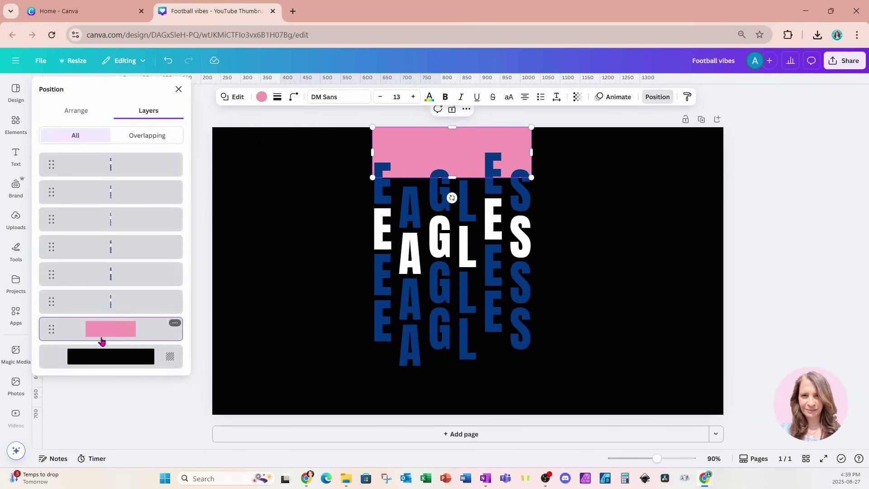
{"action": "left_click_drag", "start_coordinate": [102, 338], "coordinate": [107, 163]}
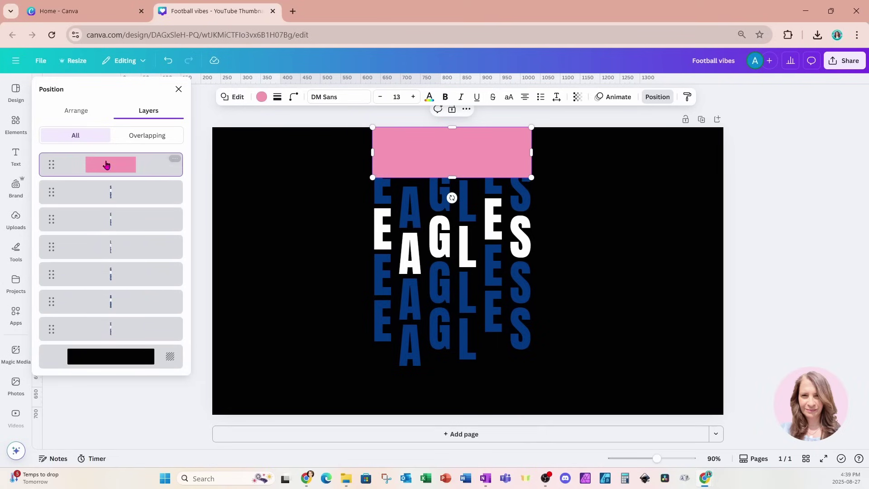
{"action": "left_click", "coordinate": [261, 97]}
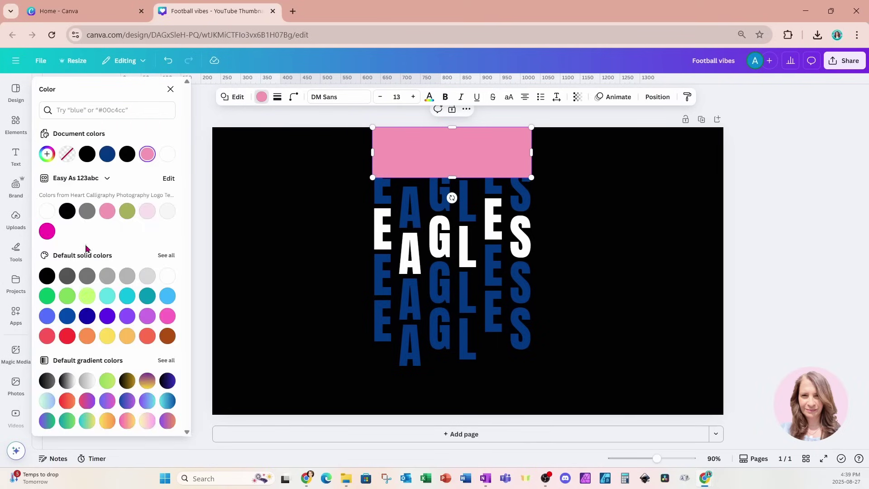
{"action": "left_click", "coordinate": [47, 276]}
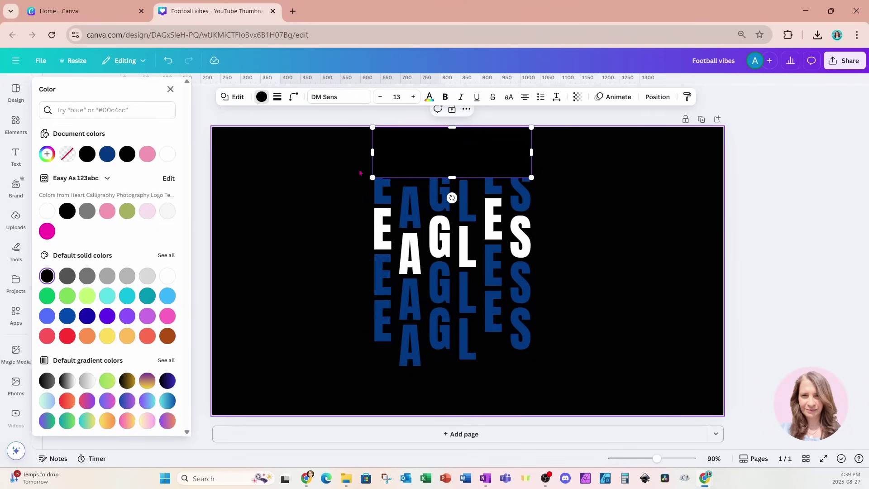
Duplicate the black rectangle, align the copy over the lower rows and stretch it down to hide the remaining letters.
{"action": "left_click", "coordinate": [483, 155]}
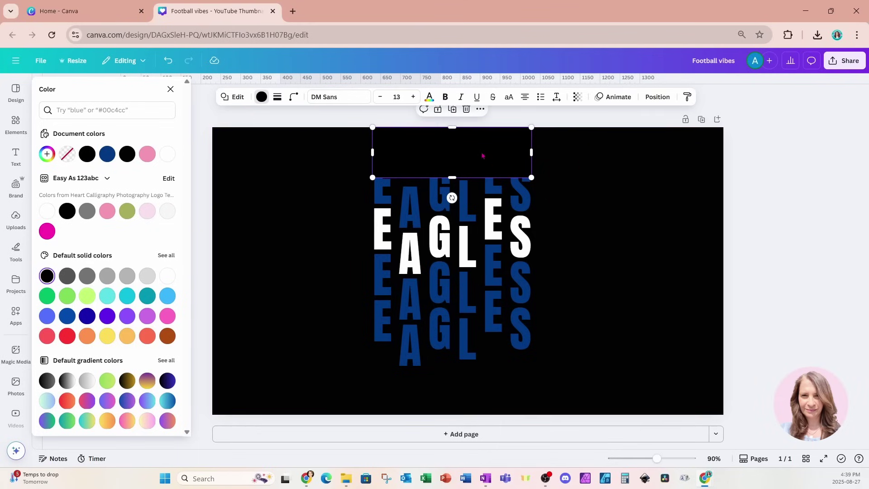
{"action": "left_click", "coordinate": [452, 117]}
{"action": "left_click_drag", "start_coordinate": [443, 142], "coordinate": [449, 301]}
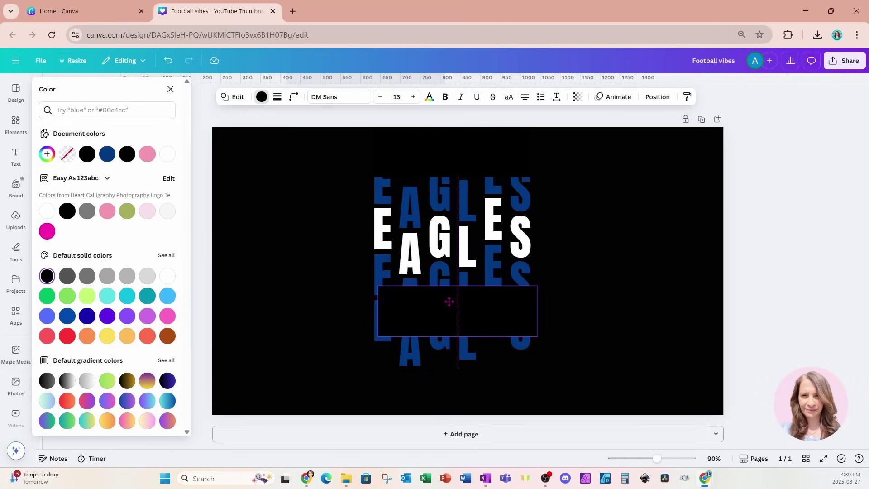
{"action": "left_click_drag", "start_coordinate": [449, 302], "coordinate": [445, 309]}
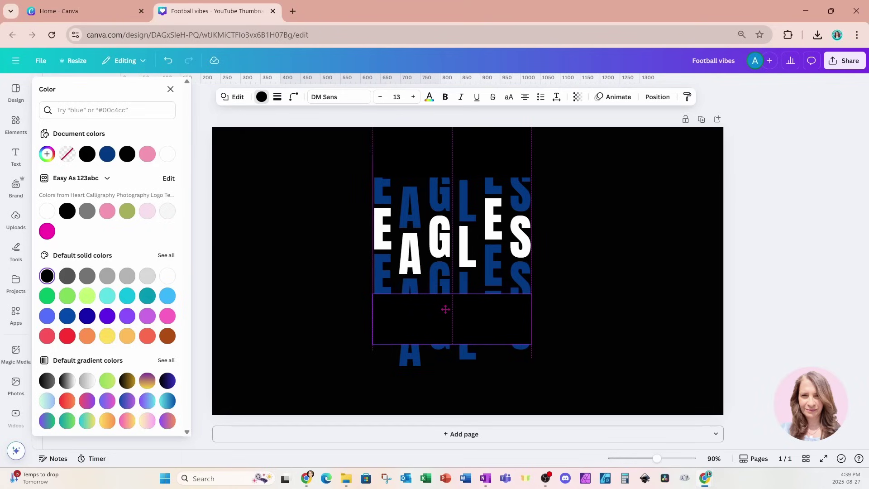
{"action": "left_click_drag", "start_coordinate": [445, 309], "coordinate": [445, 316]}
{"action": "left_click_drag", "start_coordinate": [452, 349], "coordinate": [452, 368]}
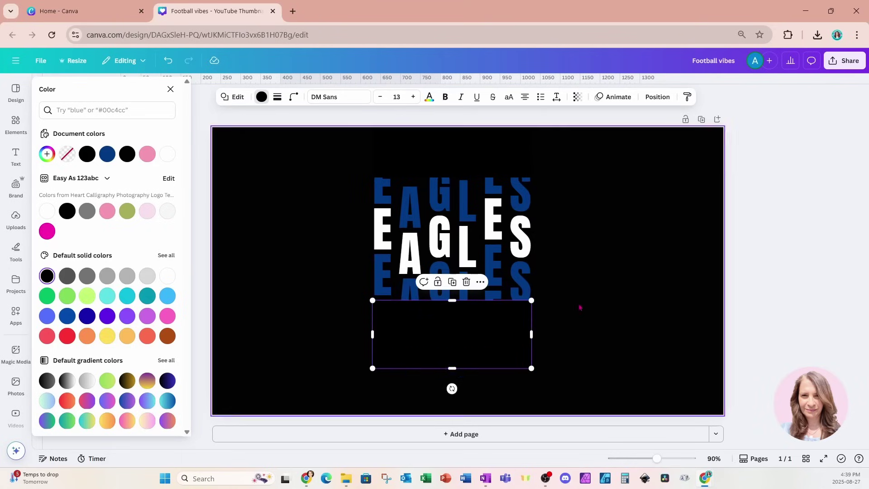
{"action": "left_click", "coordinate": [579, 308]}
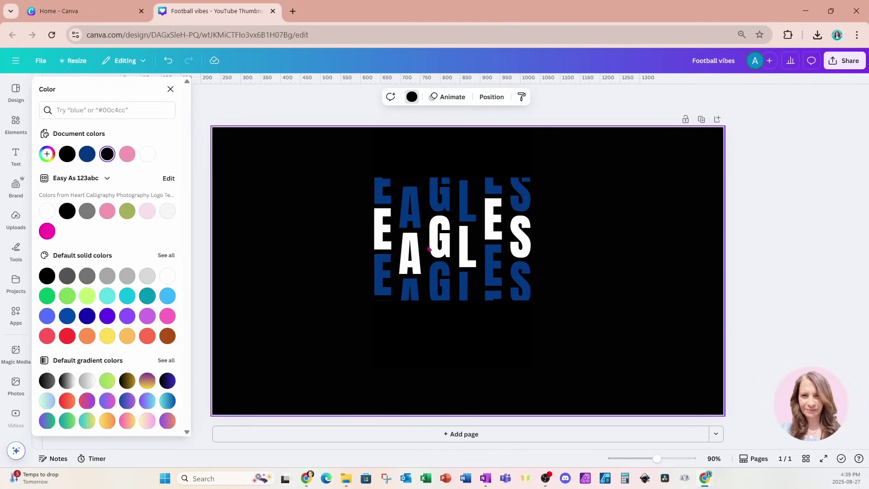
Move the A column up so its white letter sits above the neighbouring ones, and raise the lower black rectangle's top edge slightly.
{"action": "left_click", "coordinate": [414, 265]}
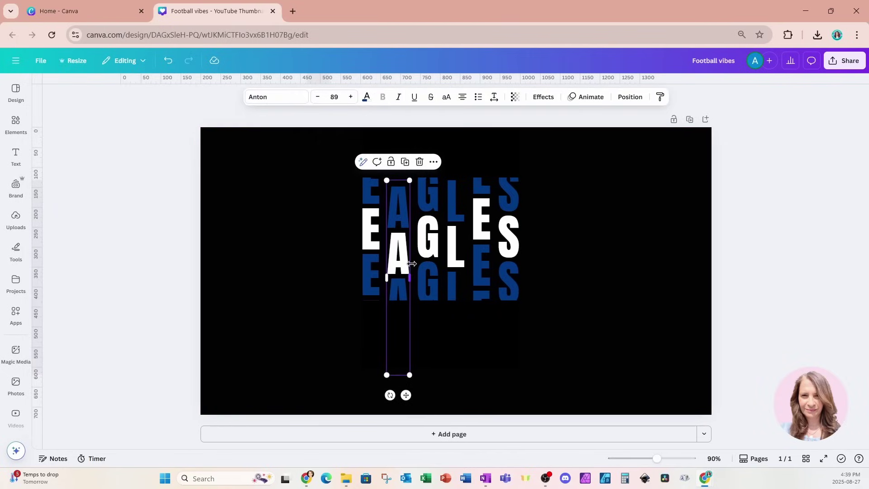
{"action": "left_click_drag", "start_coordinate": [401, 269], "coordinate": [399, 222]}
{"action": "left_click", "coordinate": [436, 302]}
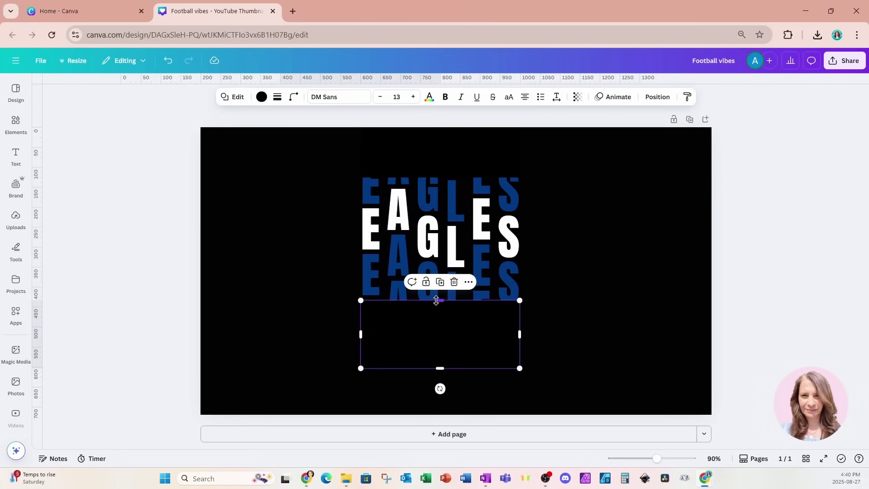
{"action": "left_click", "coordinate": [252, 242]}
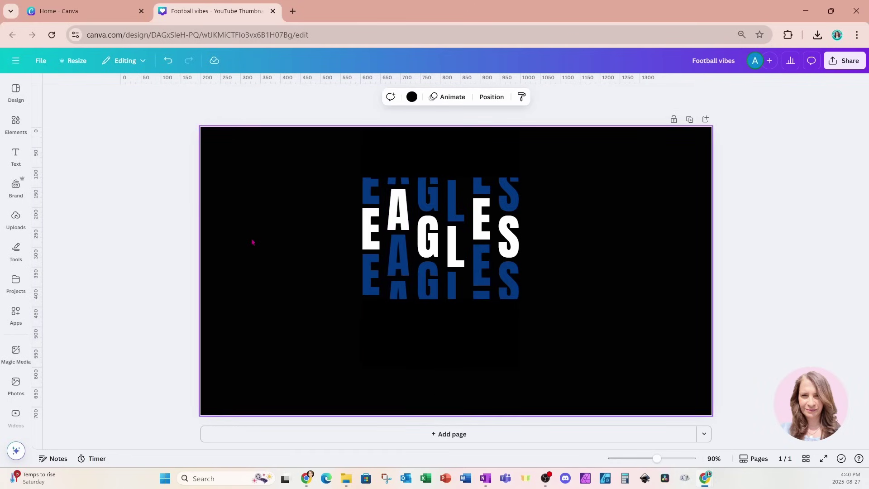
Add the eagle head graphic with the yellow beak from the EAGLE graphics results to the page.
{"action": "left_click", "coordinate": [16, 122]}
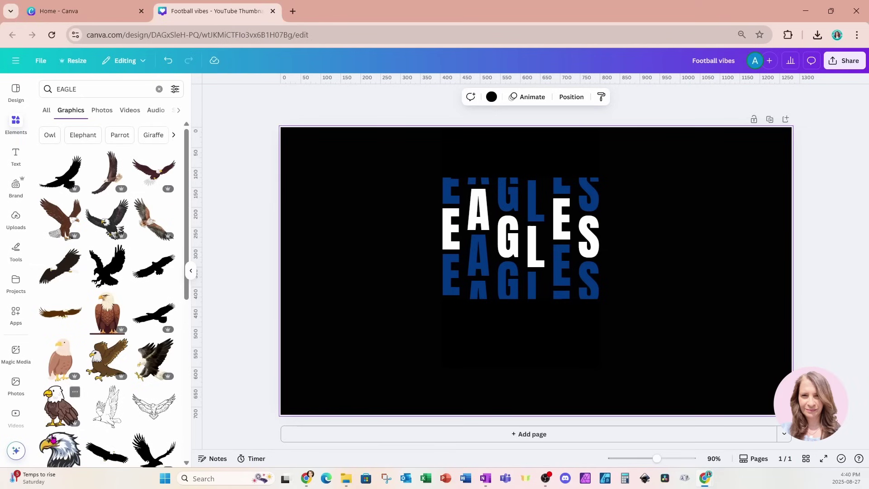
{"action": "left_click", "coordinate": [54, 449]}
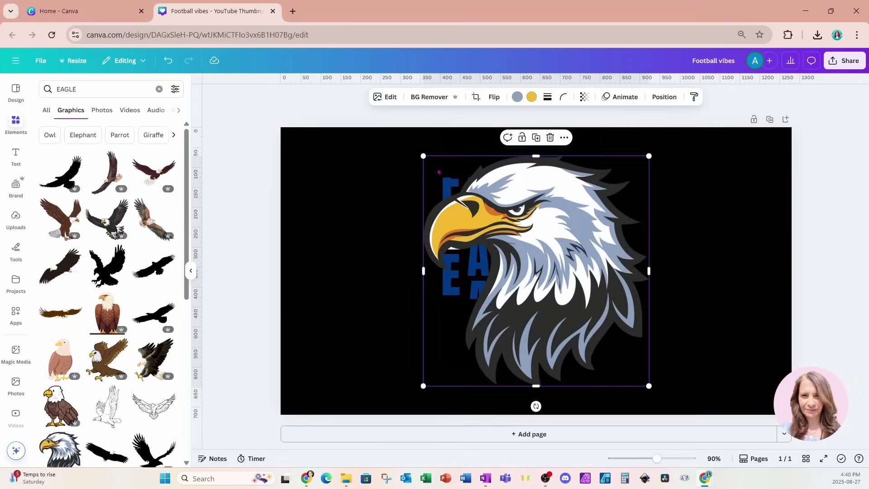
Shrink the eagle head graphic and place it over the lower end of the E and S letter columns.
{"action": "left_click_drag", "start_coordinate": [424, 156], "coordinate": [583, 318]}
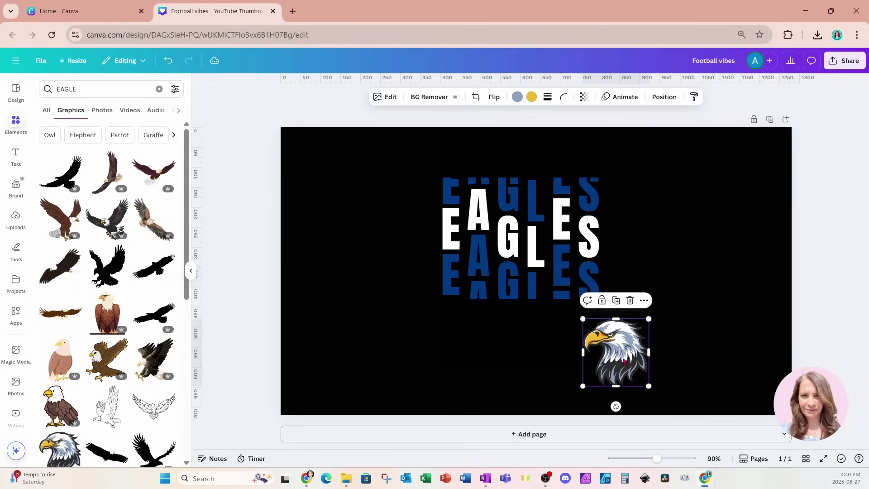
{"action": "left_click_drag", "start_coordinate": [624, 356], "coordinate": [596, 292]}
Add a heading text box below the letters, widen it so the text fits on one line and left-align it.
{"action": "left_click", "coordinate": [16, 154]}
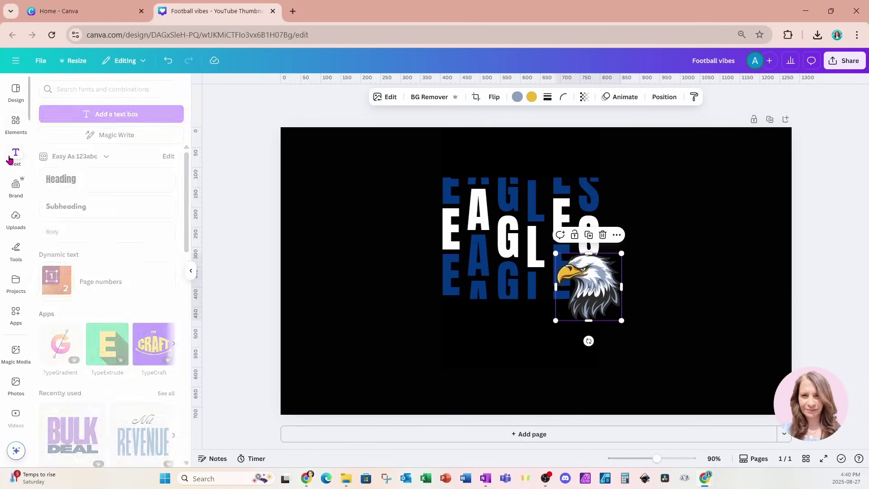
{"action": "left_click", "coordinate": [65, 189]}
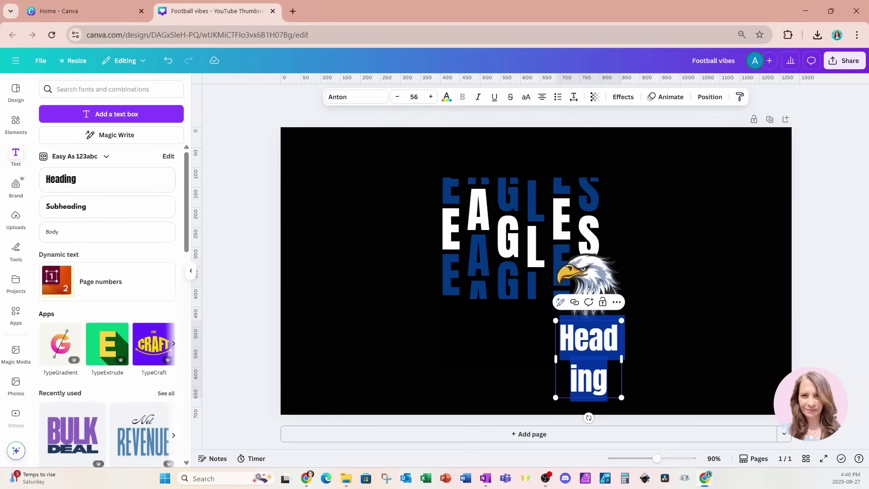
{"action": "left_click_drag", "start_coordinate": [554, 358], "coordinate": [471, 358]}
{"action": "left_click", "coordinate": [516, 346]}
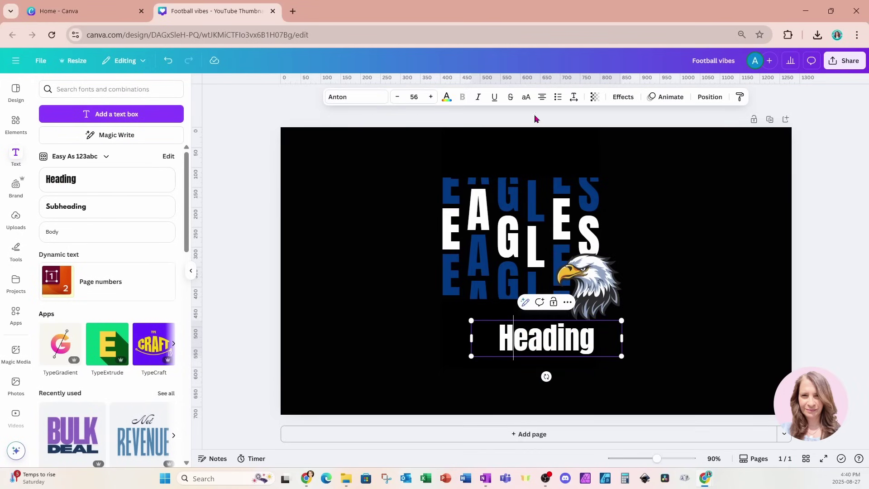
{"action": "left_click", "coordinate": [542, 97]}
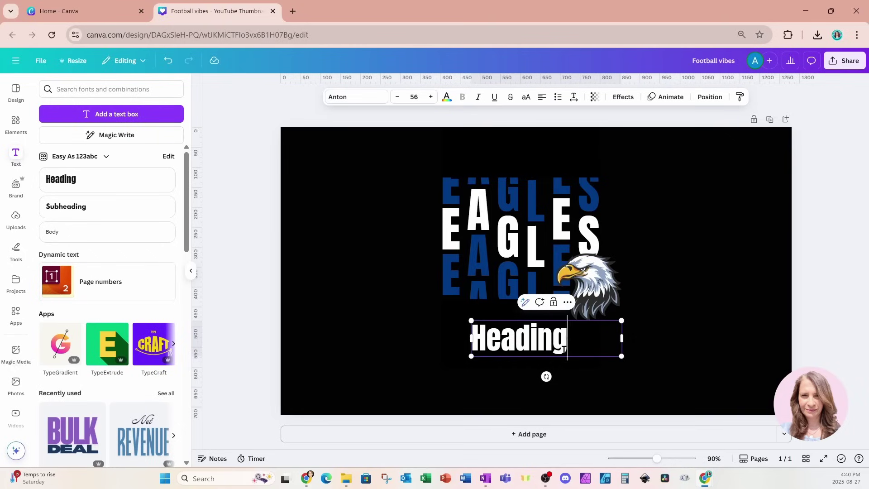
Replace the heading text with "football".
{"action": "left_click_drag", "start_coordinate": [567, 339], "coordinate": [472, 342]}
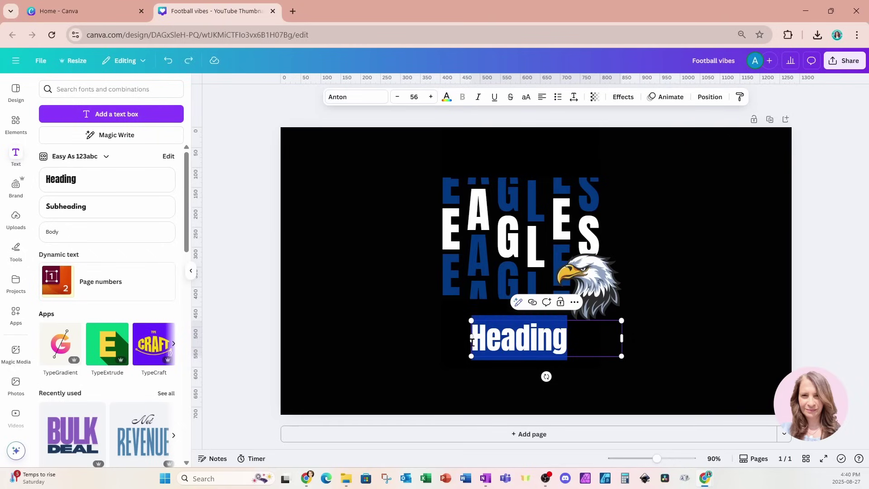
{"action": "type", "text": "fiit"}
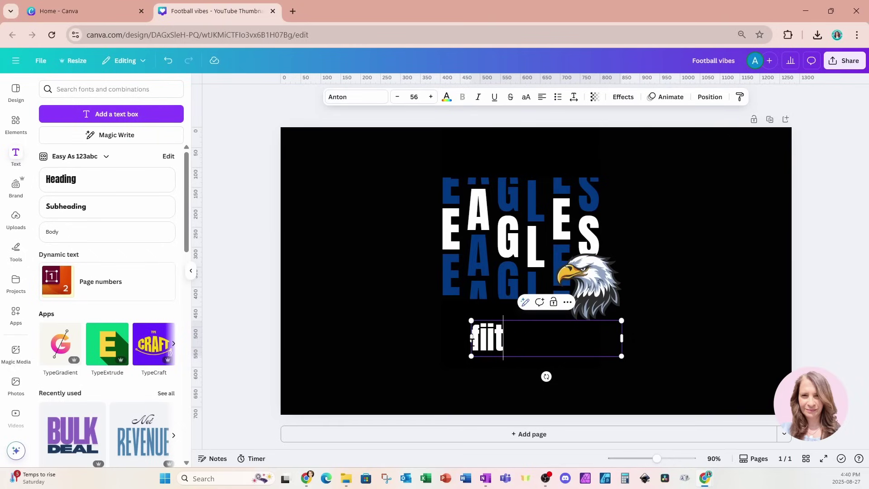
{"action": "key", "text": "BackSpace"}
{"action": "key", "text": "BackSpace"}
{"action": "key", "text": "BackSpace"}
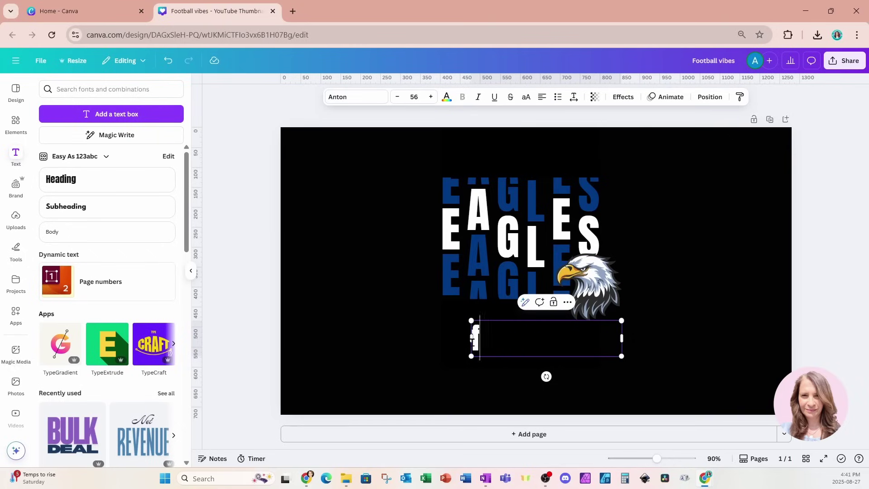
{"action": "type", "text": "ootball"}
Colour the football text with the document's dark blue and set its font to Shadows Into Light Two.
{"action": "key", "text": "ctrl+a"}
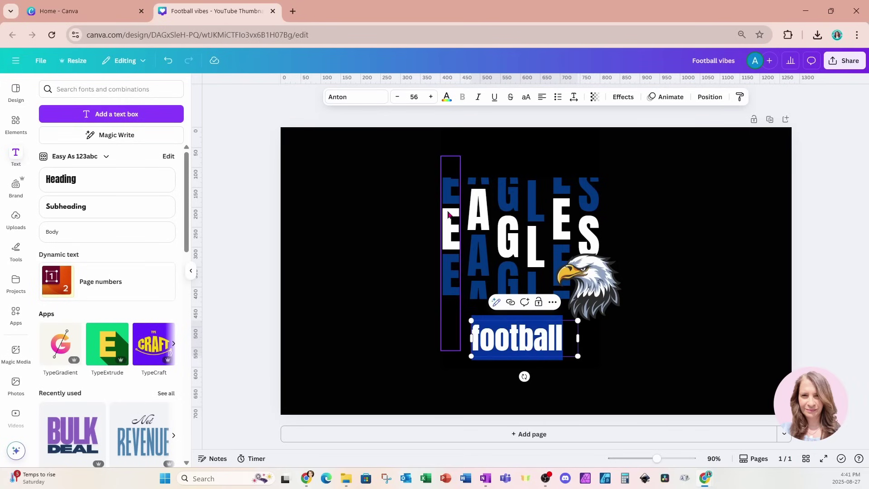
{"action": "left_click", "coordinate": [445, 98]}
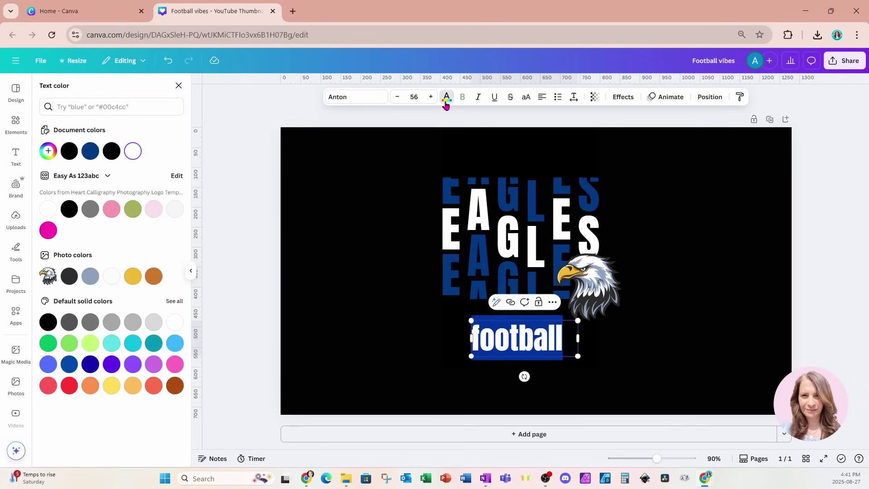
{"action": "left_click", "coordinate": [69, 364]}
{"action": "left_click", "coordinate": [91, 152]}
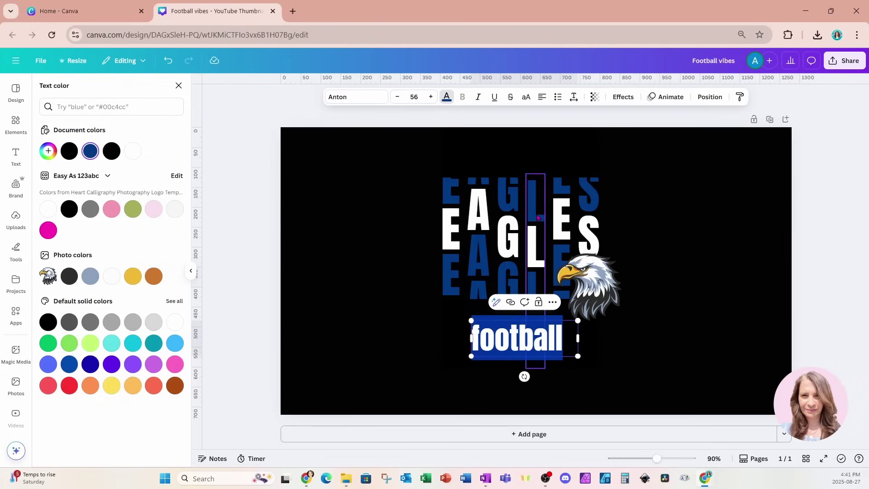
{"action": "left_click", "coordinate": [354, 102]}
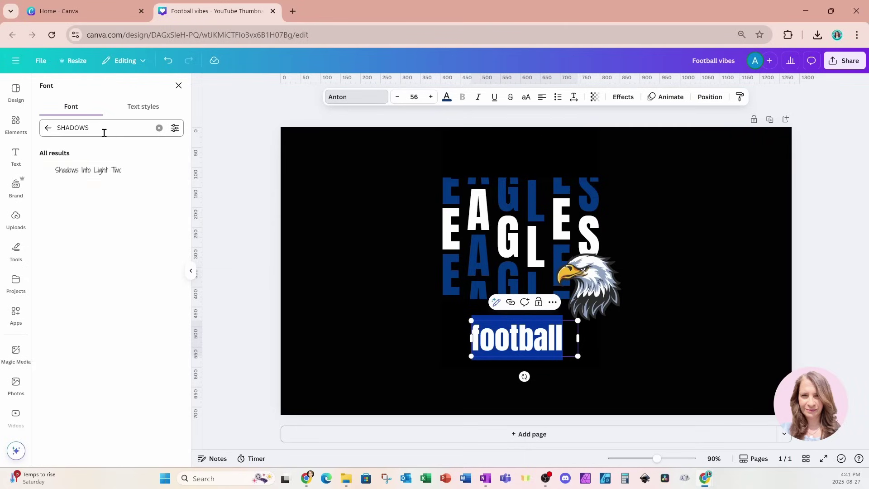
{"action": "left_click", "coordinate": [96, 176]}
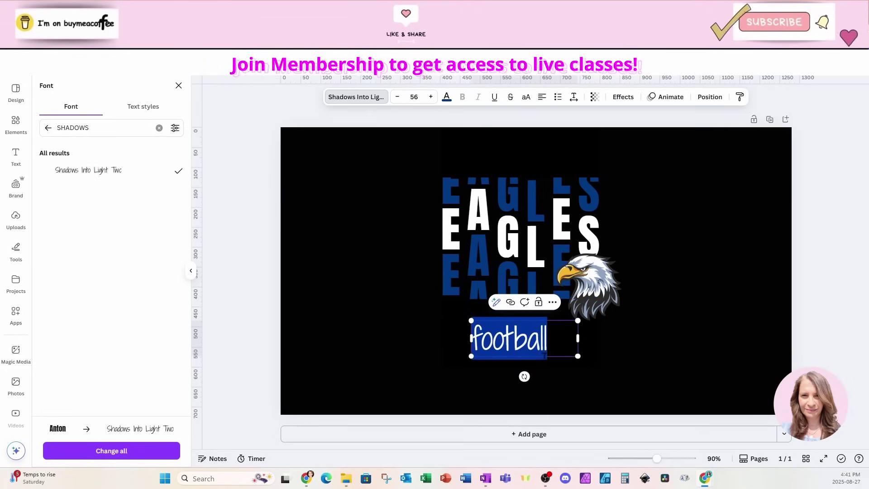
{"action": "left_click", "coordinate": [601, 368]}
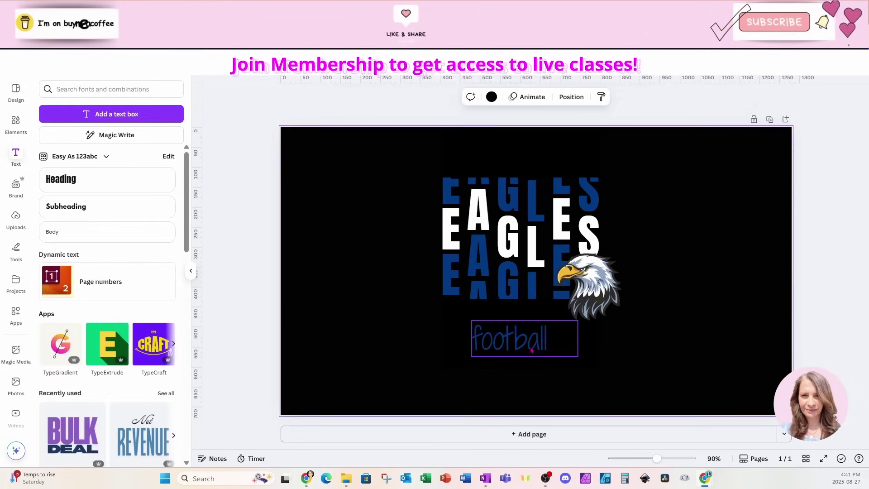
Move the football text over the lower blue letter row beside the eagle head and enlarge it to font size 83.2.
{"action": "left_click_drag", "start_coordinate": [525, 343], "coordinate": [505, 299]}
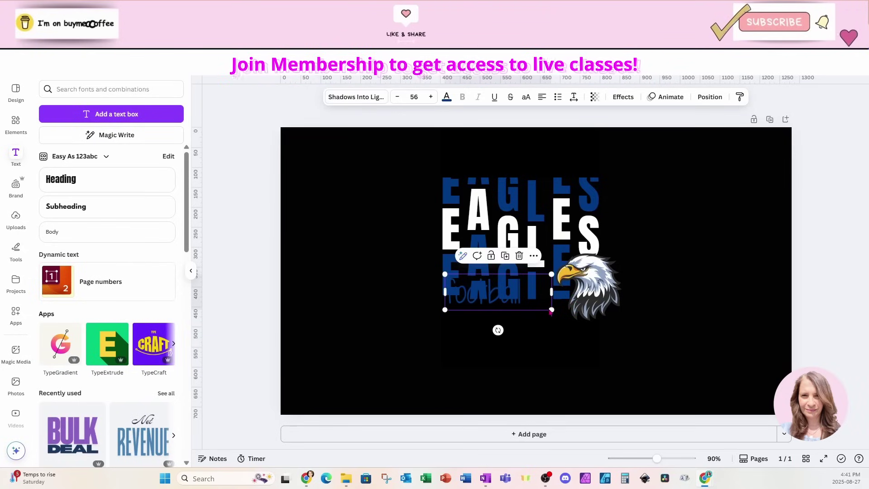
{"action": "mouse_move", "coordinate": [552, 311]}
{"action": "left_mouse_down"}
{"action": "mouse_move", "coordinate": [604, 327]}
{"action": "mouse_move", "coordinate": [565, 312]}
{"action": "left_mouse_up"}
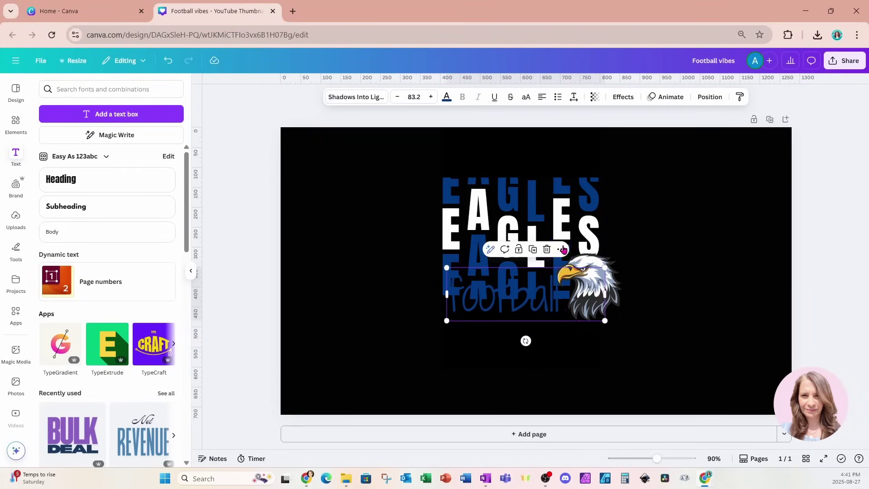
Apply an Outline effect to the football text in white with thickness 81.
{"action": "left_click", "coordinate": [626, 102]}
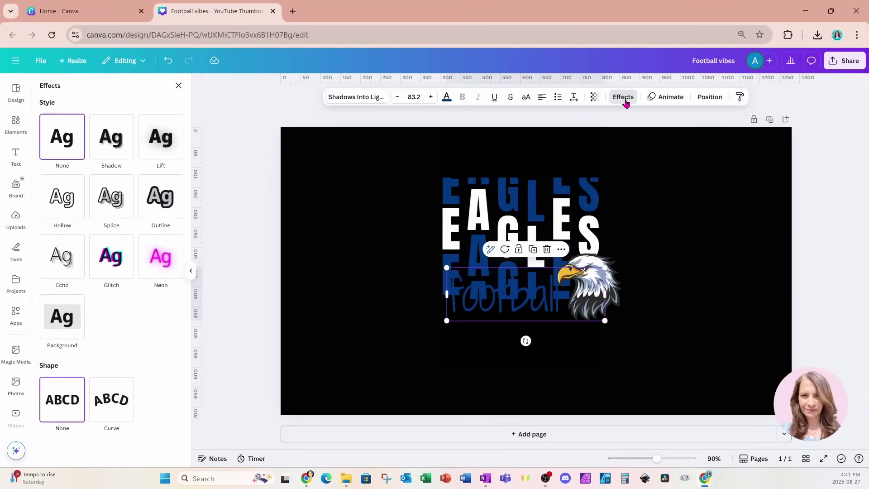
{"action": "left_click", "coordinate": [170, 207]}
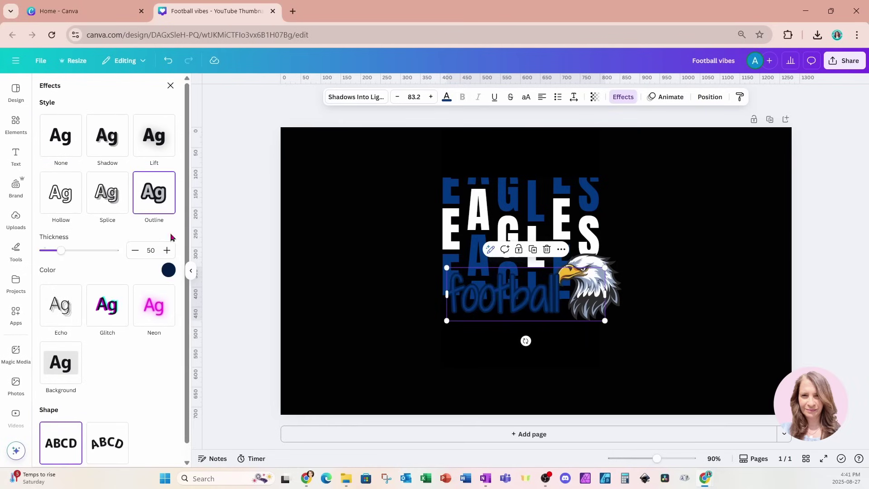
{"action": "left_click", "coordinate": [168, 270]}
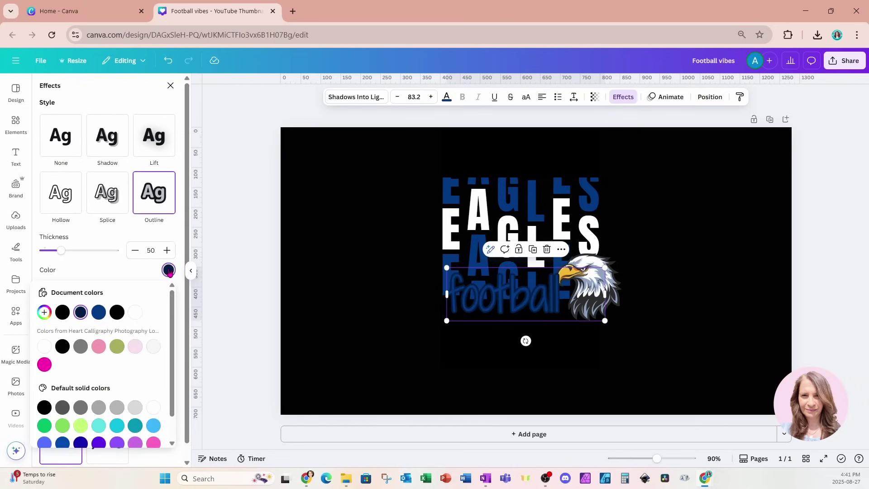
{"action": "left_click", "coordinate": [47, 347]}
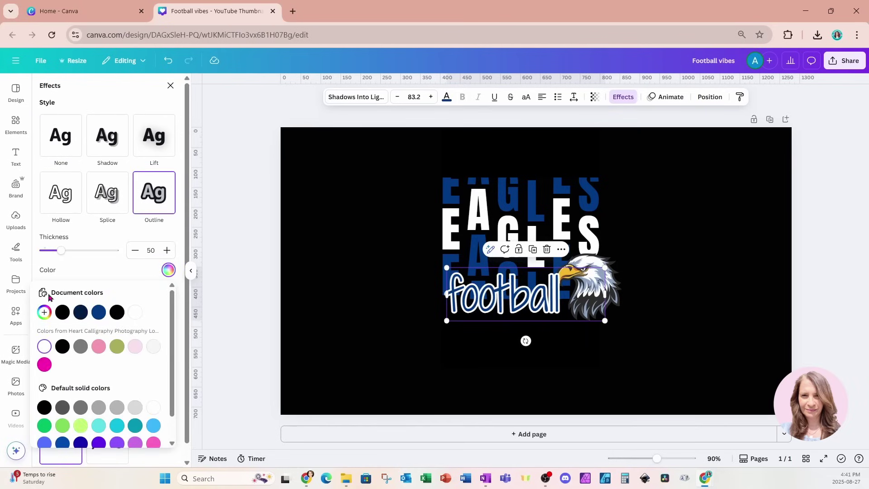
{"action": "left_click_drag", "start_coordinate": [65, 256], "coordinate": [73, 255]}
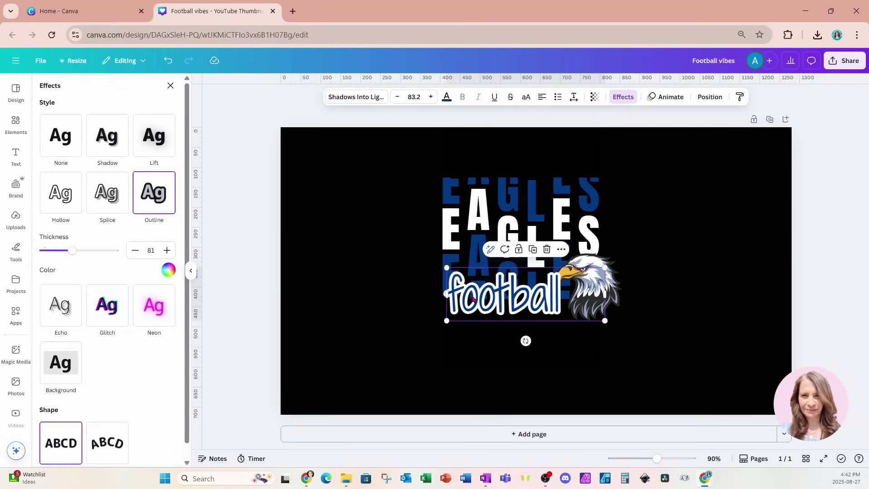
Reorder the layers so the football text sits directly behind the eagle head graphic.
{"action": "left_click", "coordinate": [709, 98]}
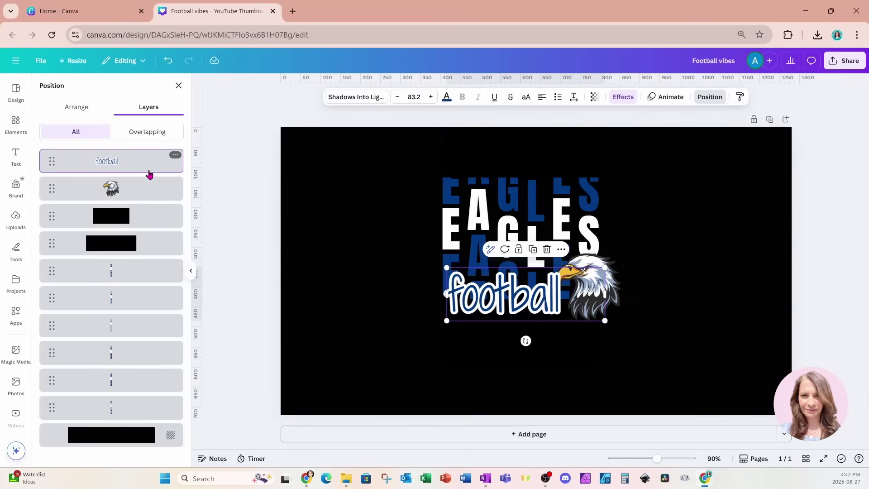
{"action": "left_click_drag", "start_coordinate": [138, 169], "coordinate": [140, 206]}
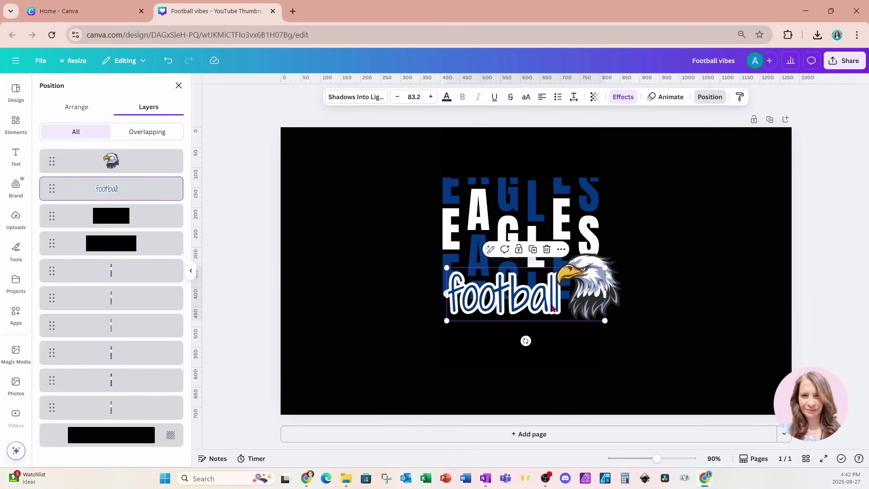
{"action": "left_click", "coordinate": [707, 262]}
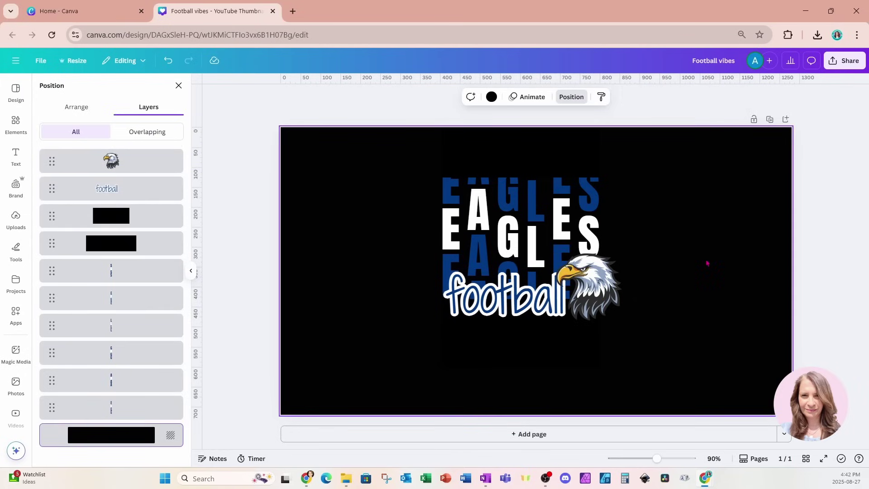
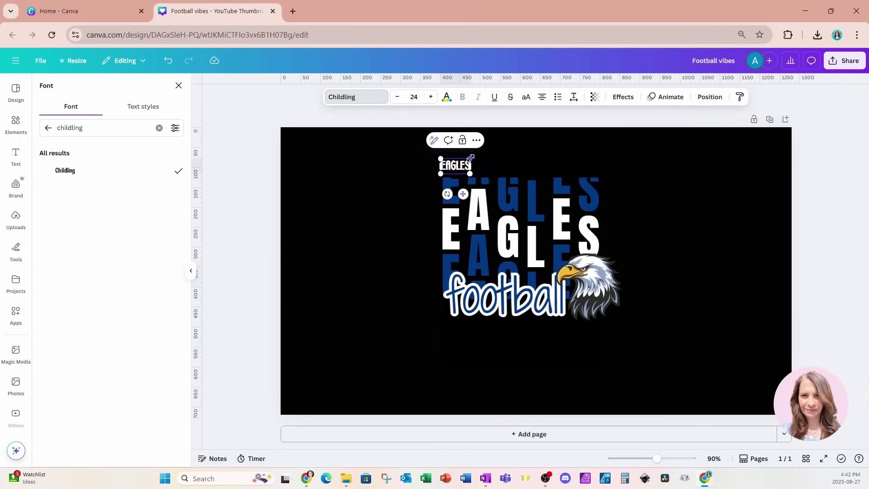
Enlarge the small EAGLES text to size 28.3 and duplicate it into an evenly spaced row of four words above the letters.
{"action": "left_click_drag", "start_coordinate": [471, 158], "coordinate": [475, 156]}
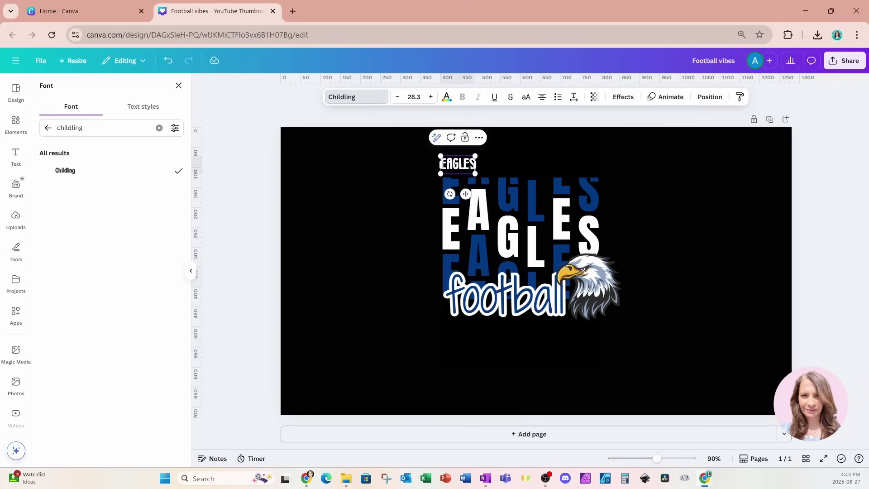
{"action": "left_click", "coordinate": [457, 164]}
{"action": "left_click", "coordinate": [458, 164]}
{"action": "left_click", "coordinate": [465, 138]}
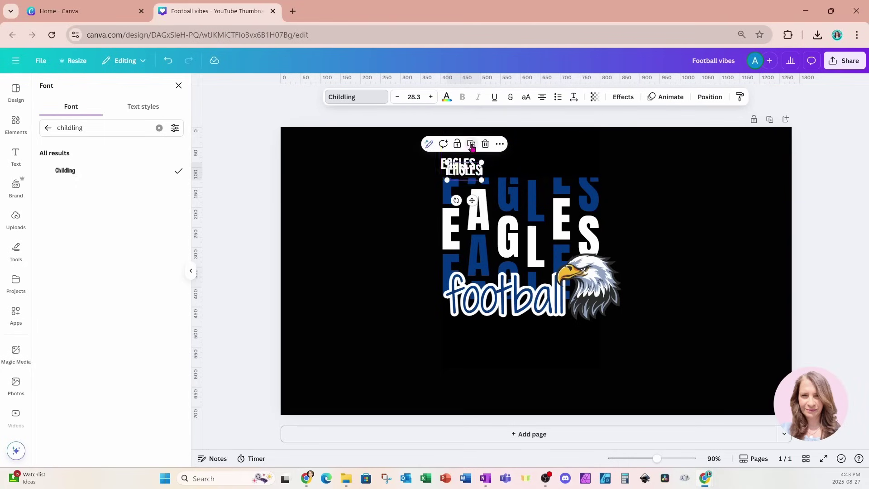
{"action": "left_click_drag", "start_coordinate": [475, 171], "coordinate": [506, 163]}
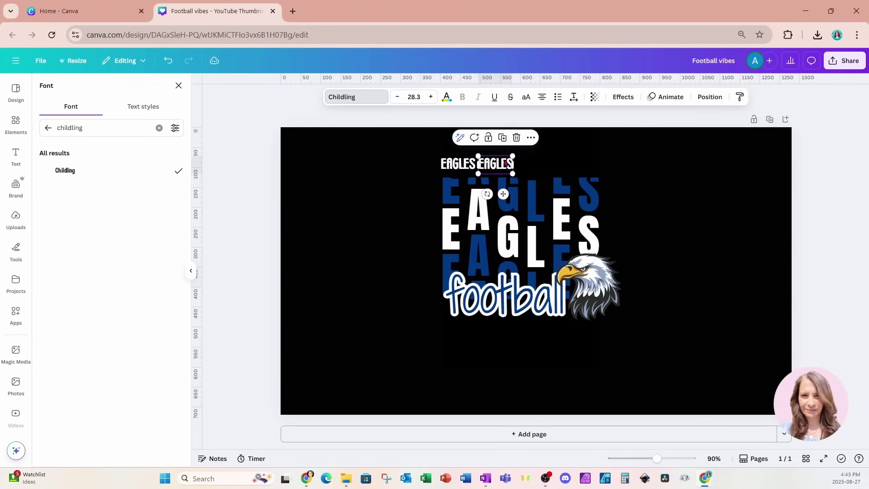
{"action": "left_click", "coordinate": [502, 138]}
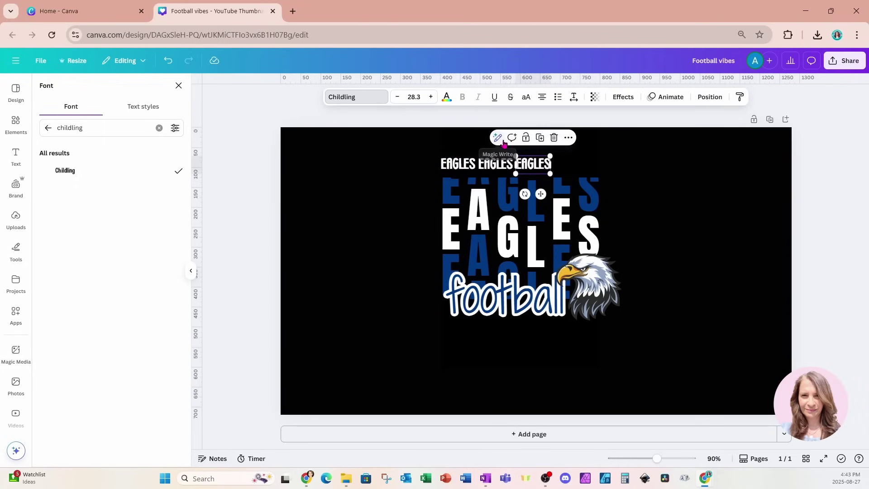
{"action": "left_click", "coordinate": [540, 139]}
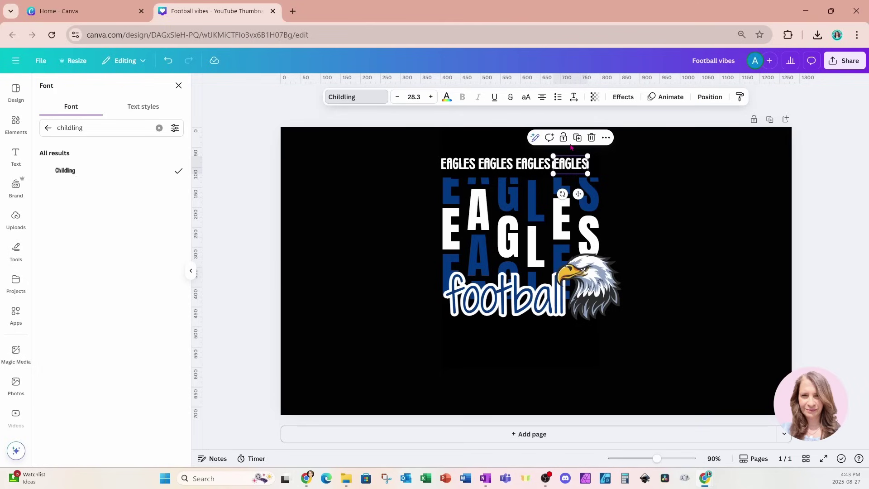
Select all four small EAGLES words, enlarge the row together to font size 34.1 and duplicate it.
{"action": "left_click", "coordinate": [457, 163]}
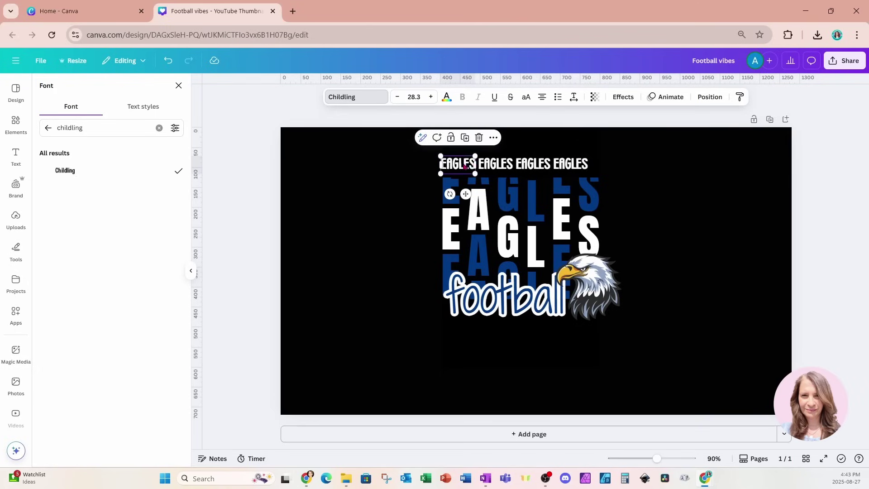
{"action": "left_click", "coordinate": [492, 167], "text": "shift"}
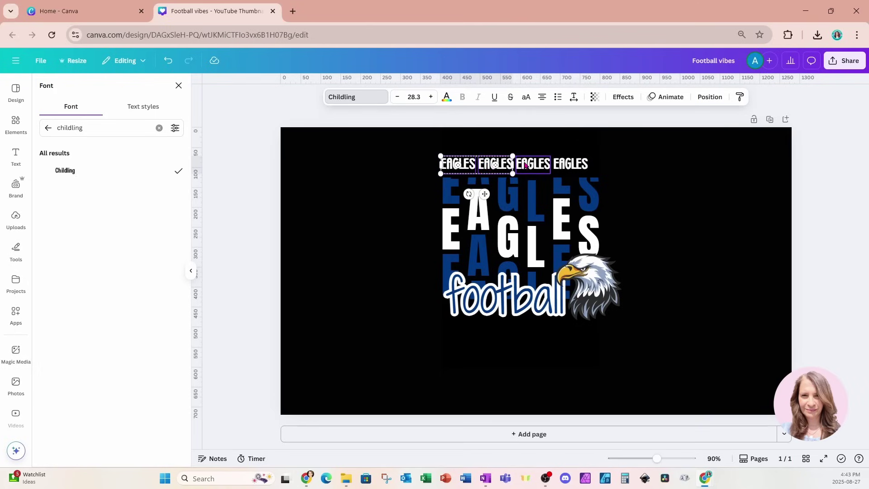
{"action": "left_click", "coordinate": [525, 165], "text": "shift"}
{"action": "left_click", "coordinate": [561, 166], "text": "shift"}
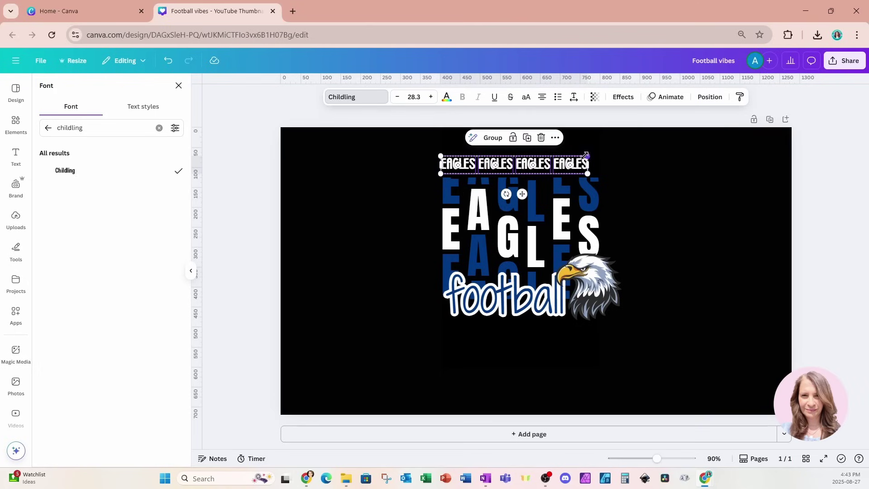
{"action": "left_click_drag", "start_coordinate": [585, 155], "coordinate": [614, 154]}
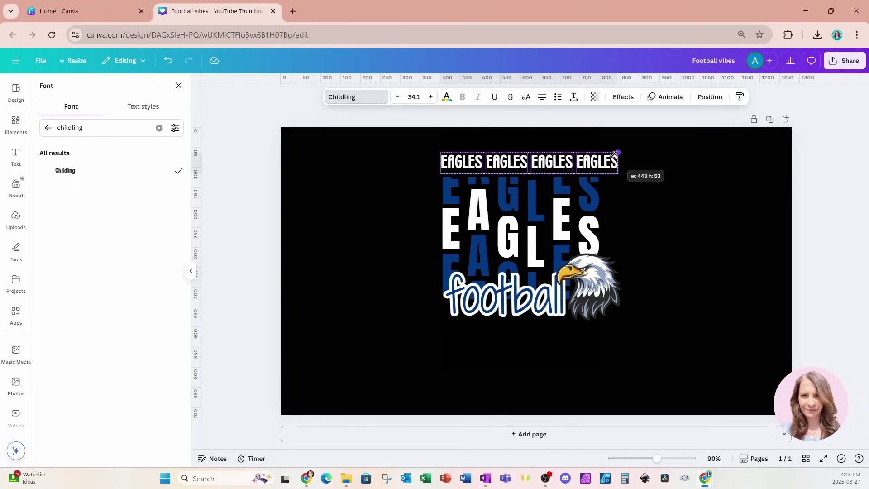
{"action": "left_click", "coordinate": [547, 141]}
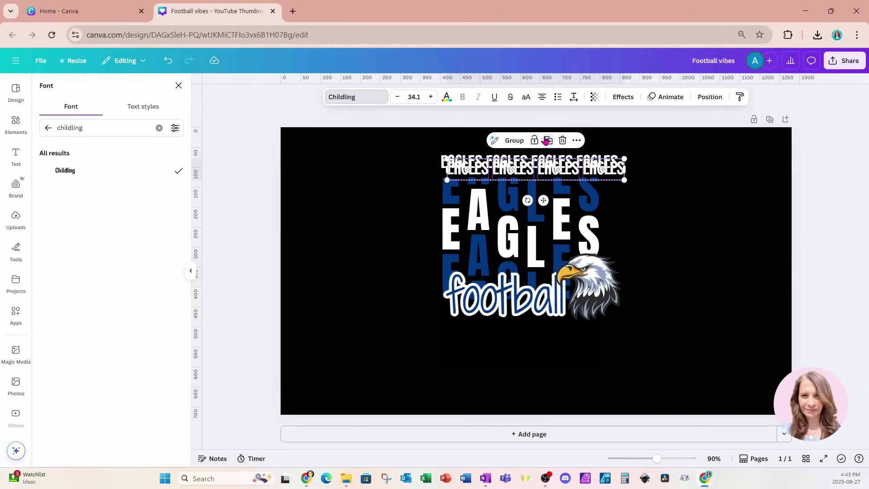
Rotate the duplicated EAGLES row 90 degrees and place it vertically down the right edge of the design, starting below the top row.
{"action": "left_click_drag", "start_coordinate": [528, 200], "coordinate": [504, 162]}
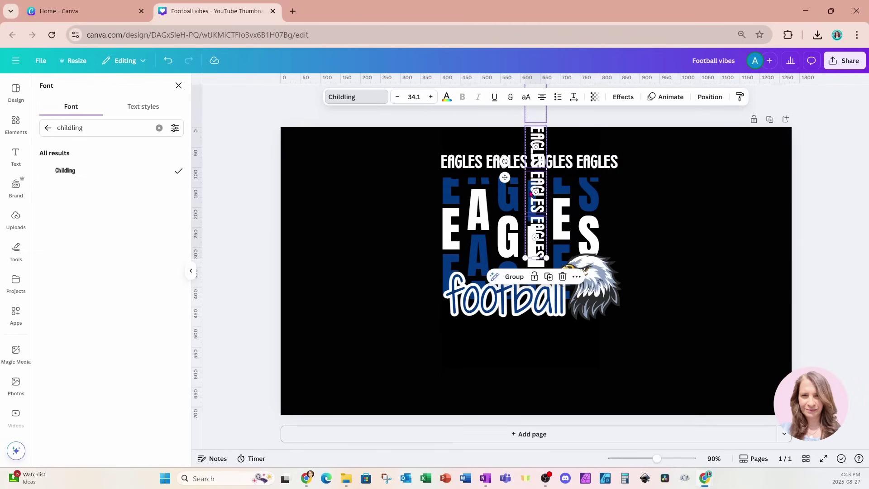
{"action": "left_click_drag", "start_coordinate": [539, 212], "coordinate": [610, 297]}
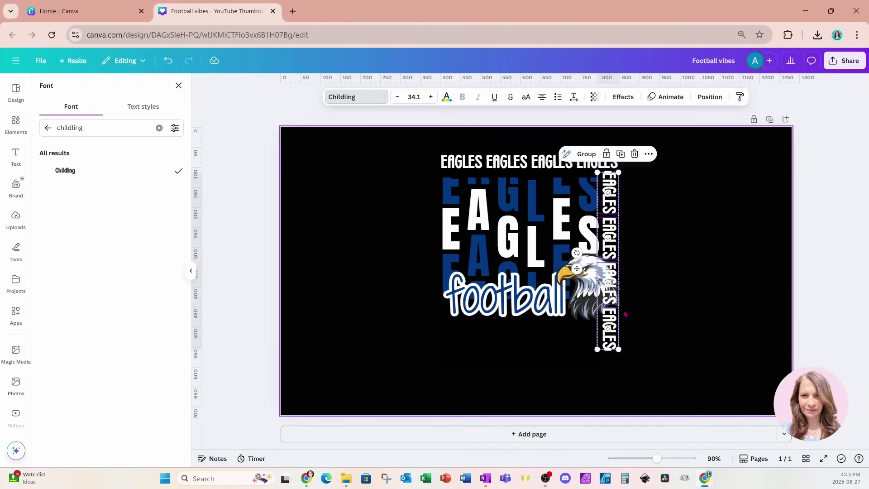
{"action": "left_click", "coordinate": [657, 323]}
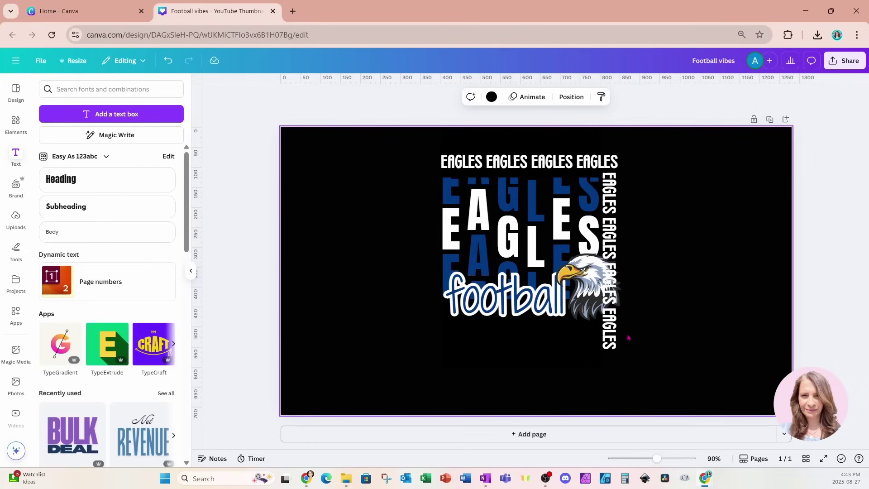
Delete the lowest word of the vertical EAGLES column and reorder the remaining three words directly behind the eagle head.
{"action": "left_click", "coordinate": [610, 342]}
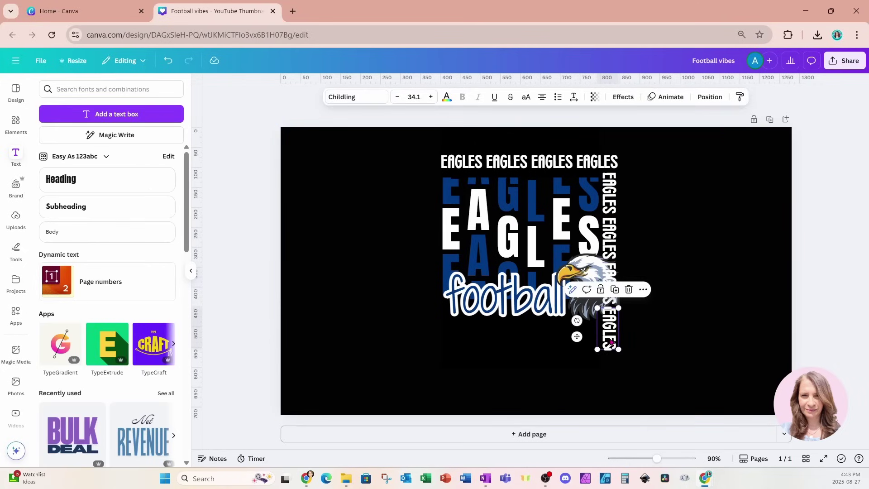
{"action": "left_click_drag", "start_coordinate": [610, 342], "coordinate": [613, 300]}
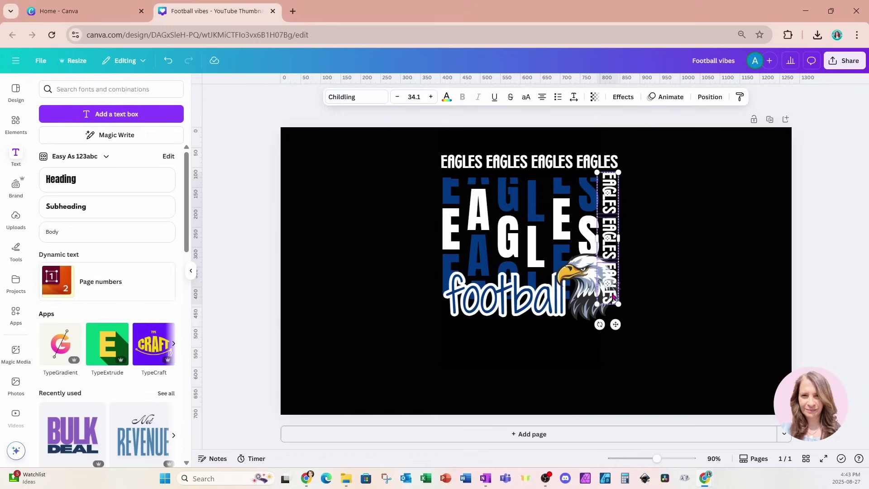
{"action": "left_click", "coordinate": [708, 97]}
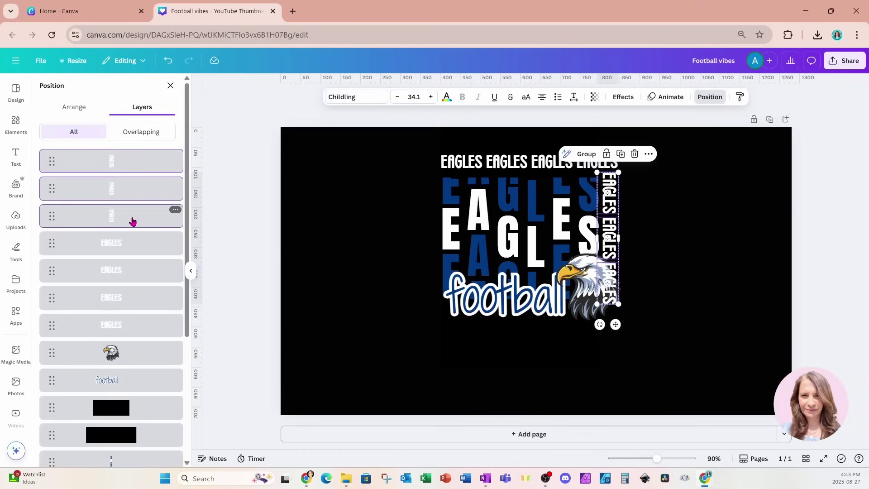
{"action": "left_click_drag", "start_coordinate": [133, 221], "coordinate": [128, 369]}
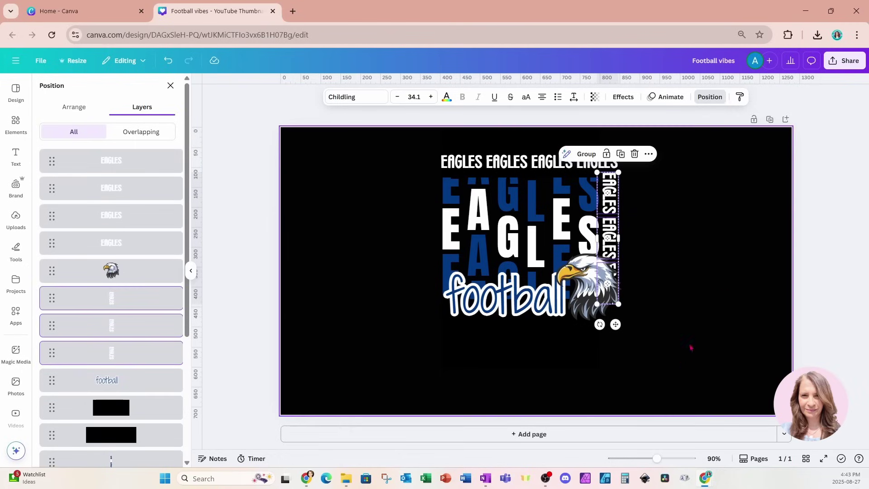
{"action": "left_click", "coordinate": [735, 286]}
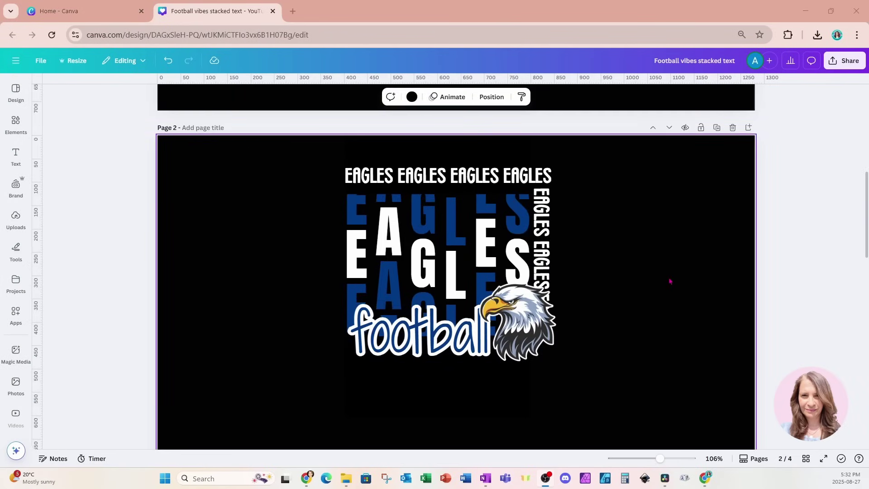
Try a gray background color on the EAGLES design page and undo it.
{"action": "left_click", "coordinate": [409, 97]}
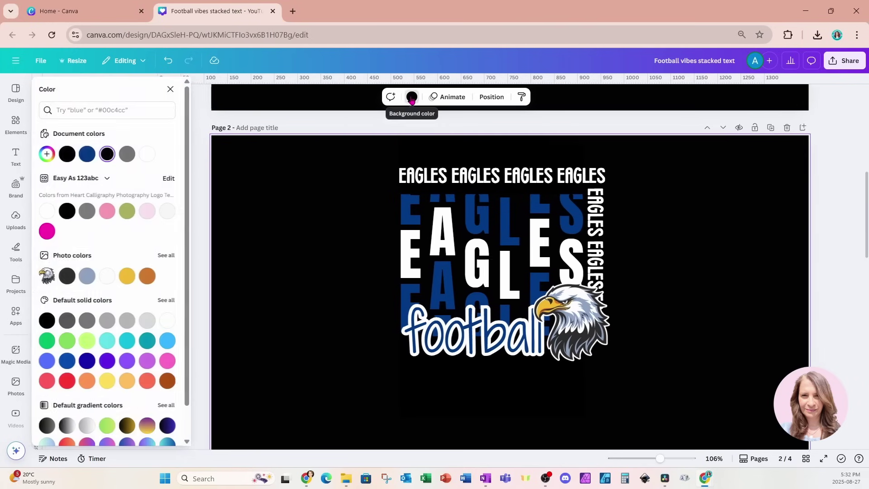
{"action": "left_click", "coordinate": [86, 217]}
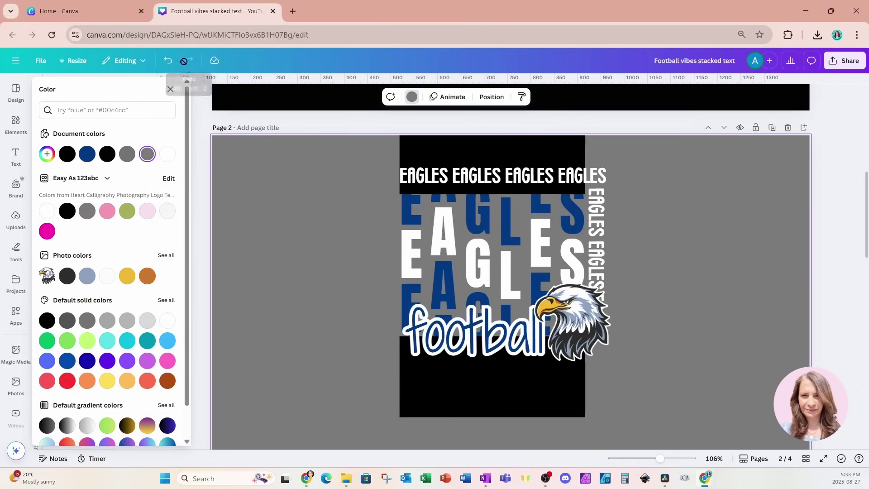
{"action": "left_click", "coordinate": [168, 61]}
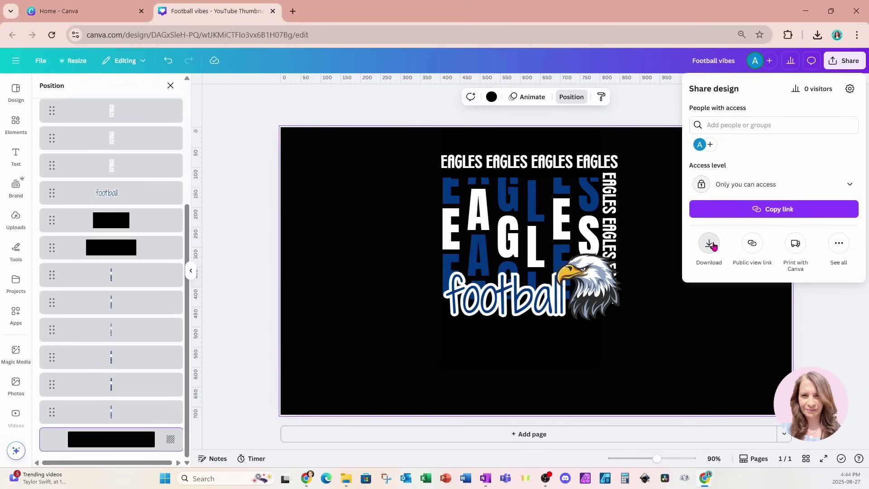
Download the design as a PNG and place the resulting Football vibes.png on a new second page.
{"action": "left_click", "coordinate": [708, 243]}
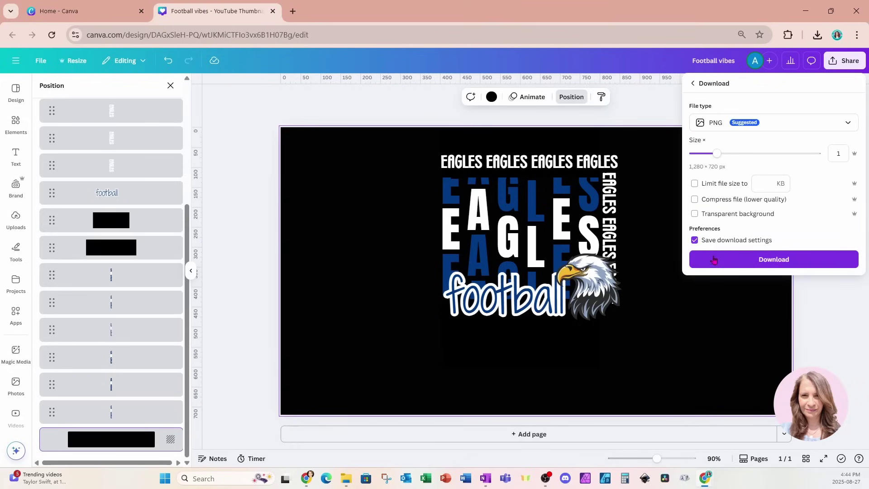
{"action": "left_click", "coordinate": [713, 260]}
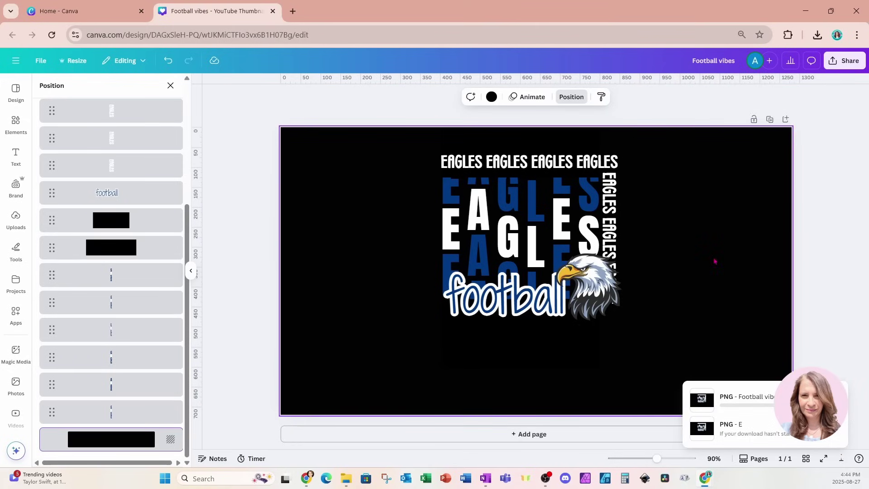
{"action": "left_click", "coordinate": [556, 434]}
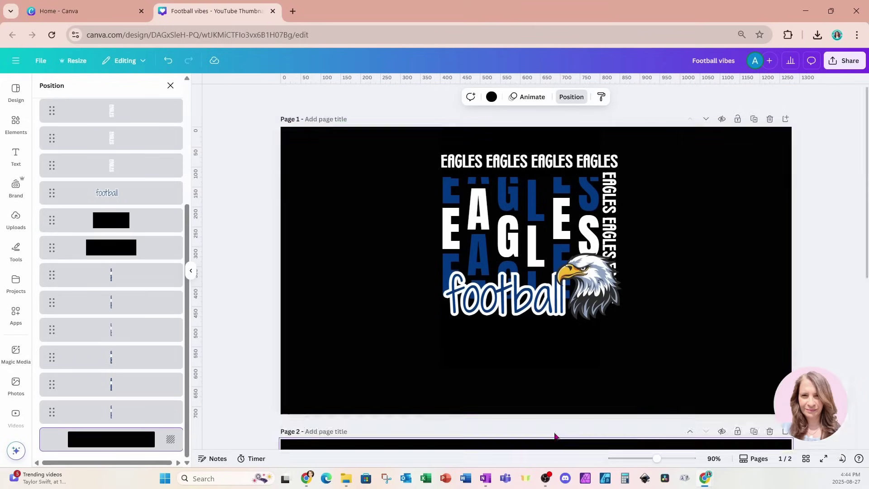
{"action": "left_click_drag", "start_coordinate": [678, 68], "coordinate": [512, 286]}
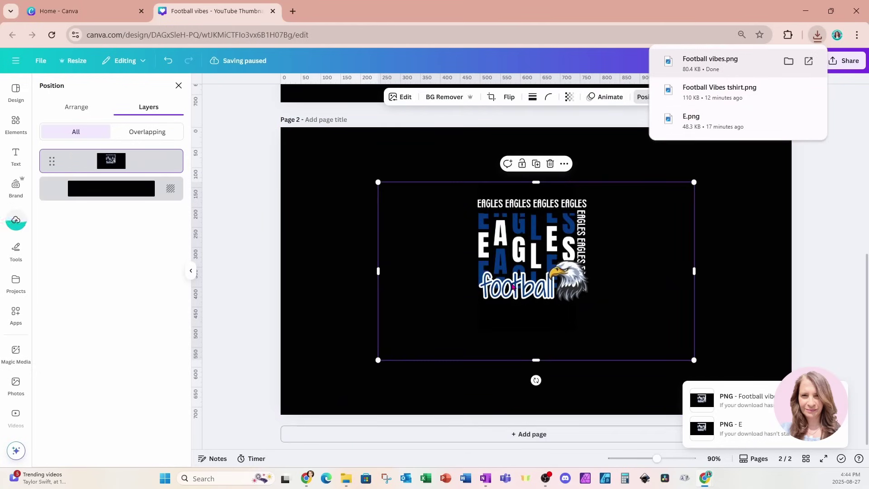
Clear the black page background on page 2 and remove the background from the placed design image.
{"action": "left_click", "coordinate": [333, 171]}
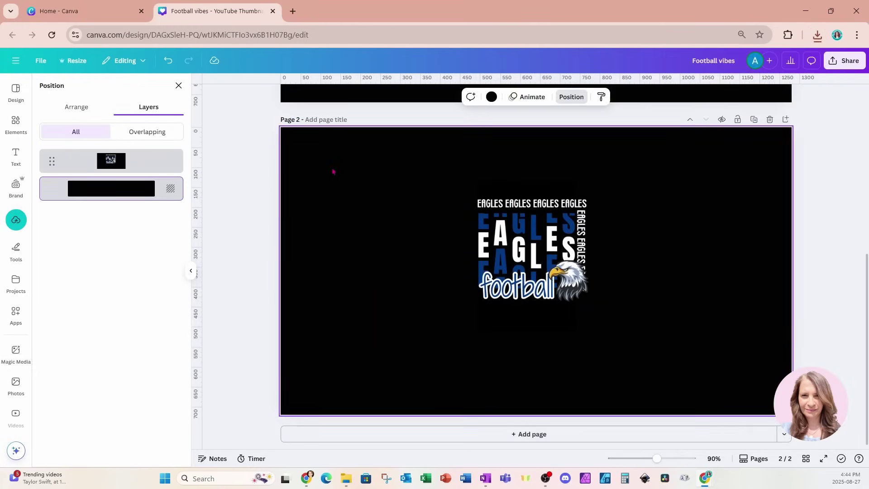
{"action": "key", "text": "Delete"}
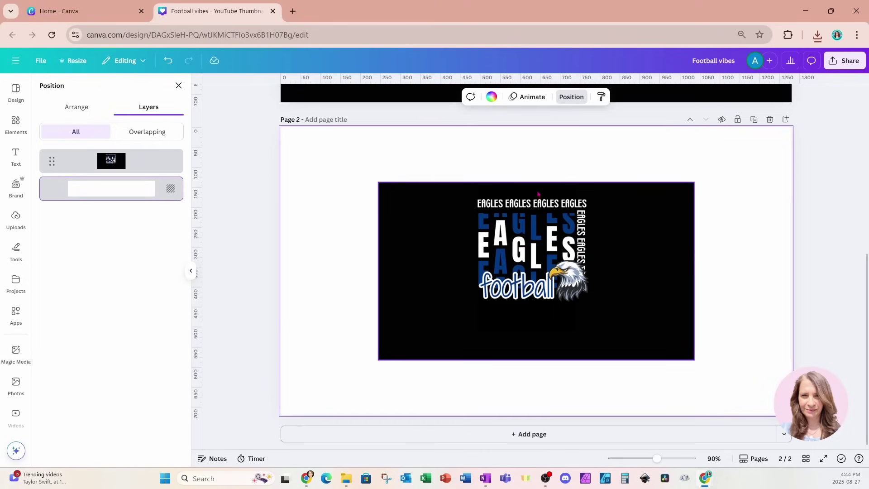
{"action": "left_click", "coordinate": [533, 244]}
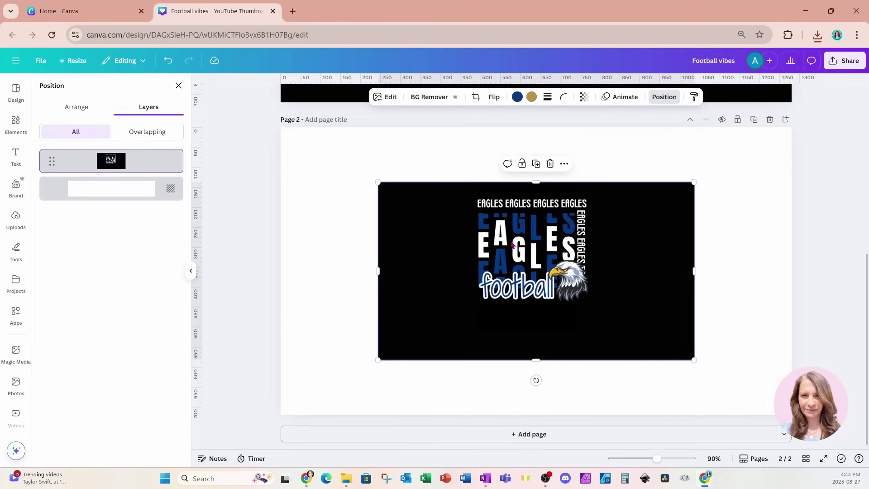
{"action": "left_click", "coordinate": [432, 98]}
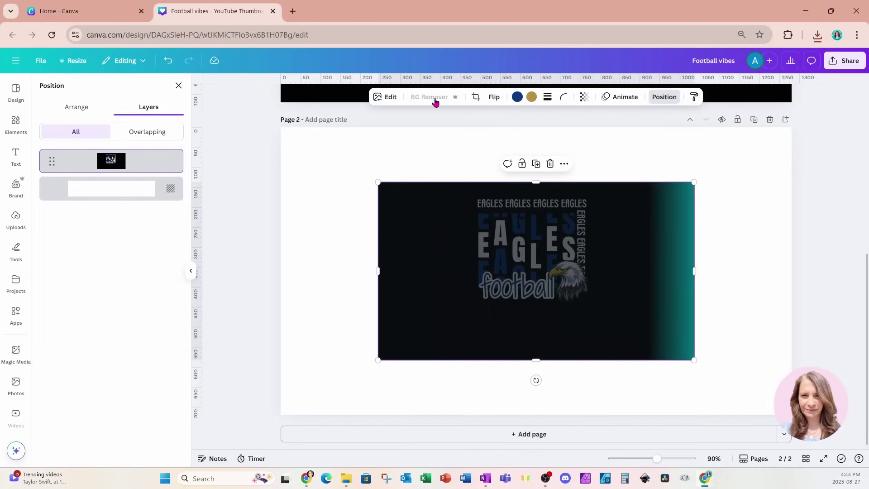
Set the background color of page 2 to medium gray.
{"action": "left_click", "coordinate": [340, 154]}
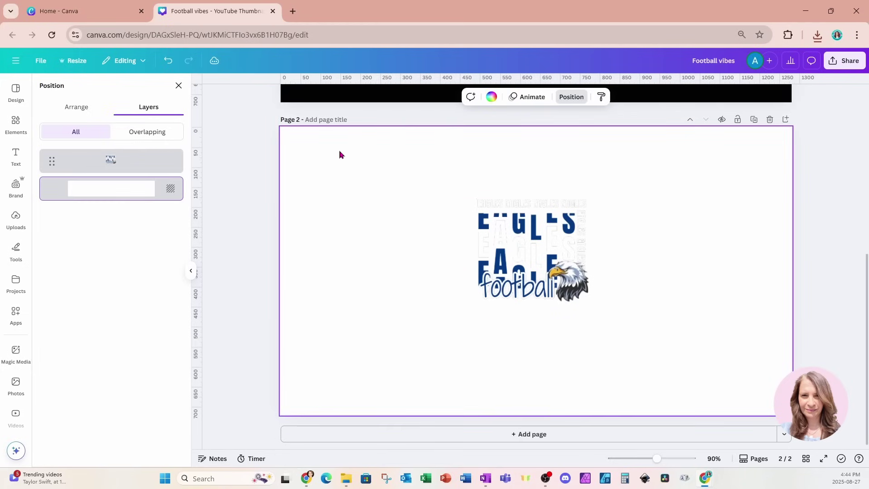
{"action": "left_click", "coordinate": [492, 97]}
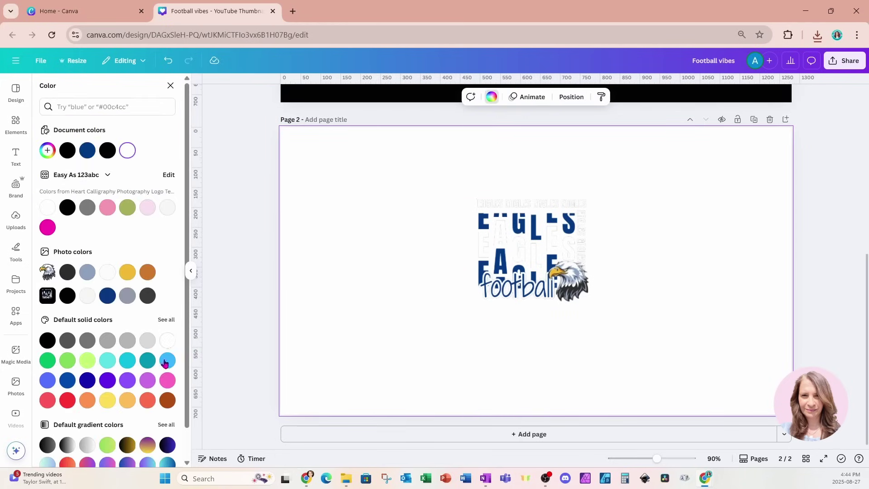
{"action": "left_click", "coordinate": [149, 343]}
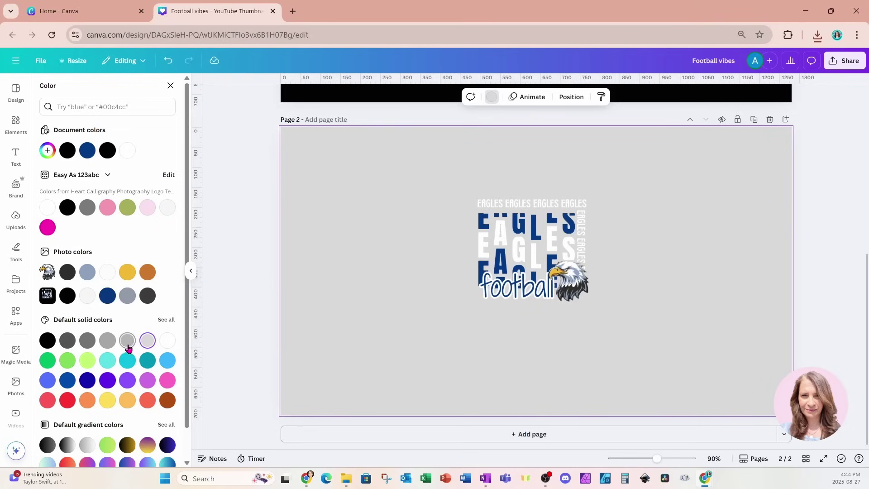
{"action": "left_click", "coordinate": [87, 340]}
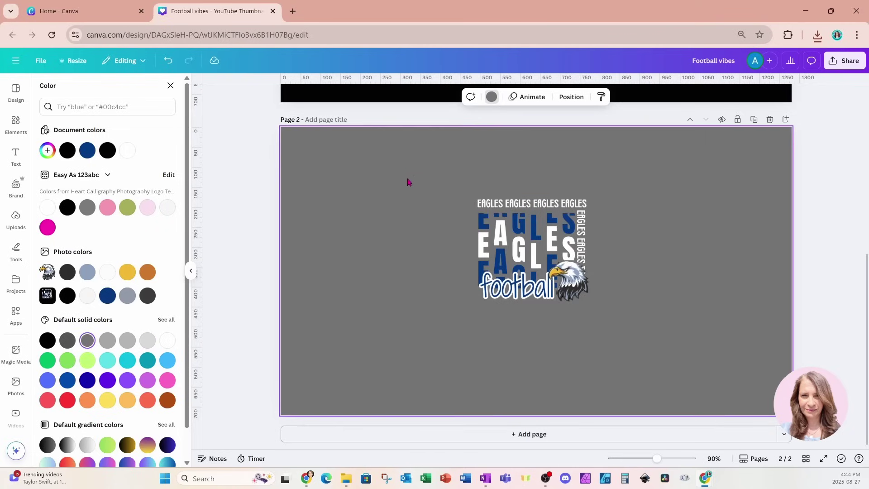
Crop the design image closely around its artwork, enlarge it to fill most of page 2's height and center it vertically.
{"action": "left_click", "coordinate": [413, 199]}
{"action": "left_click_drag", "start_coordinate": [375, 269], "coordinate": [468, 269]}
{"action": "left_click_drag", "start_coordinate": [694, 271], "coordinate": [596, 272]}
{"action": "left_click_drag", "start_coordinate": [531, 360], "coordinate": [531, 316]}
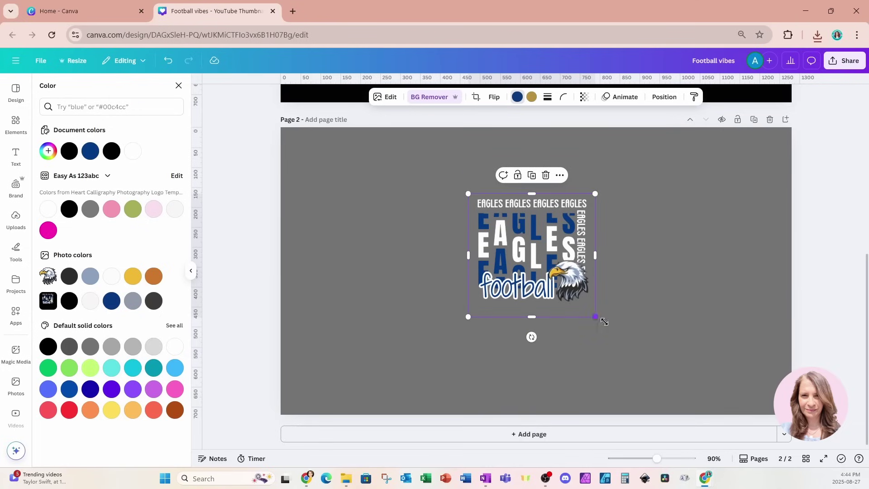
{"action": "left_click_drag", "start_coordinate": [596, 316], "coordinate": [718, 430]}
{"action": "left_click_drag", "start_coordinate": [664, 367], "coordinate": [589, 323]}
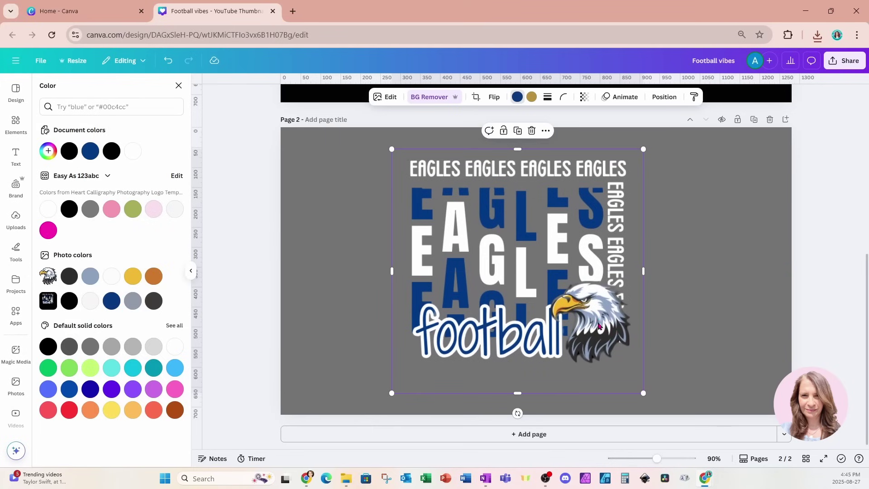
{"action": "left_click", "coordinate": [713, 322]}
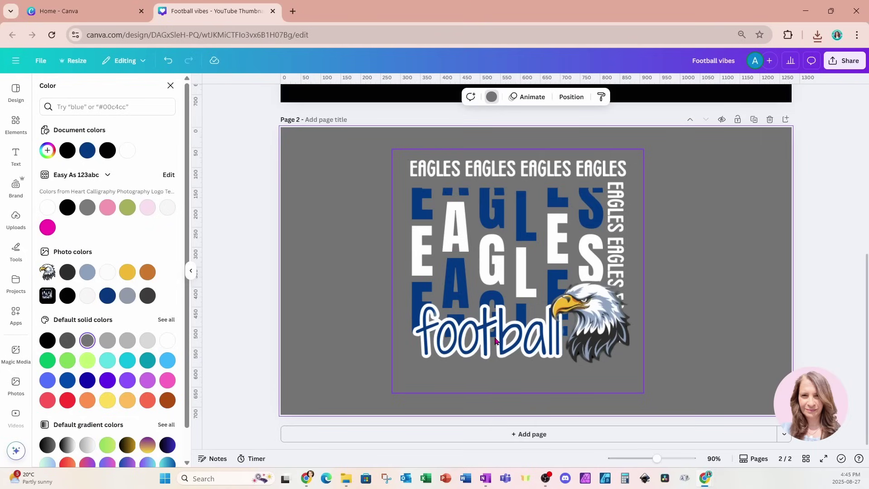
Apply an Outline shadow with size 36 to the eagle head graphic on page 1.
{"action": "scroll", "coordinate": [495, 340], "scroll_direction": "up", "scroll_amount": 5}
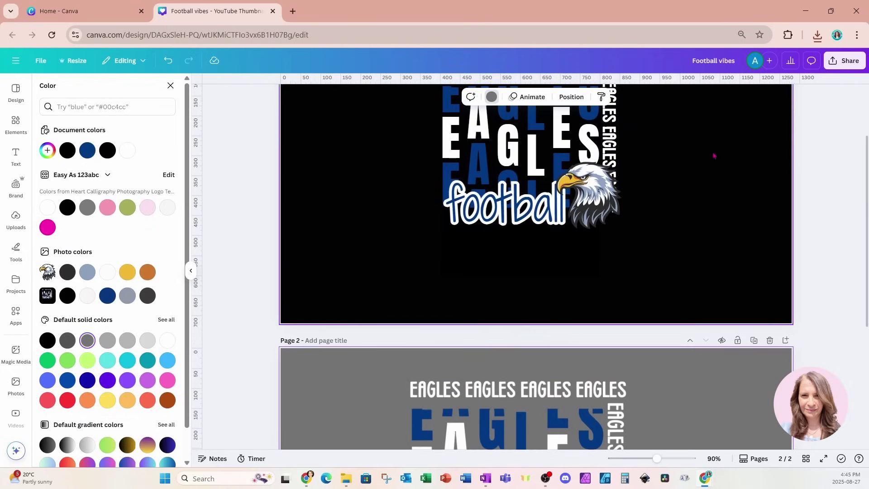
{"action": "scroll", "coordinate": [713, 229], "scroll_direction": "up", "scroll_amount": 2}
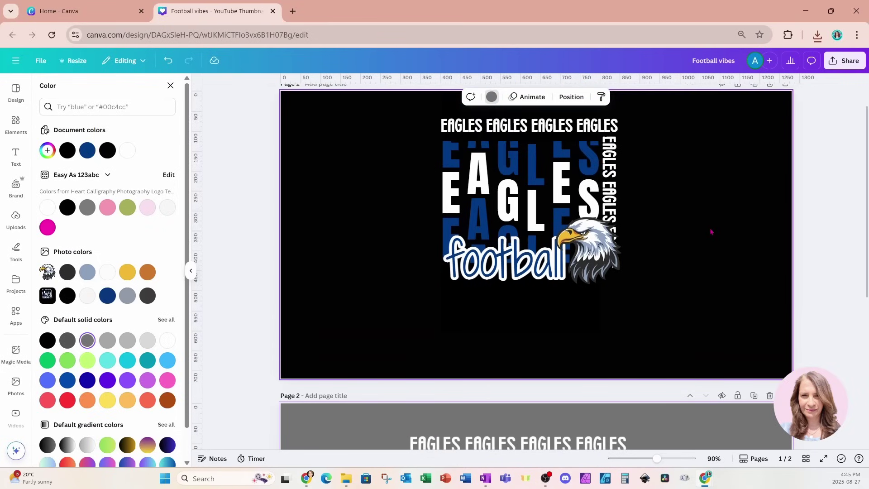
{"action": "left_click", "coordinate": [601, 269]}
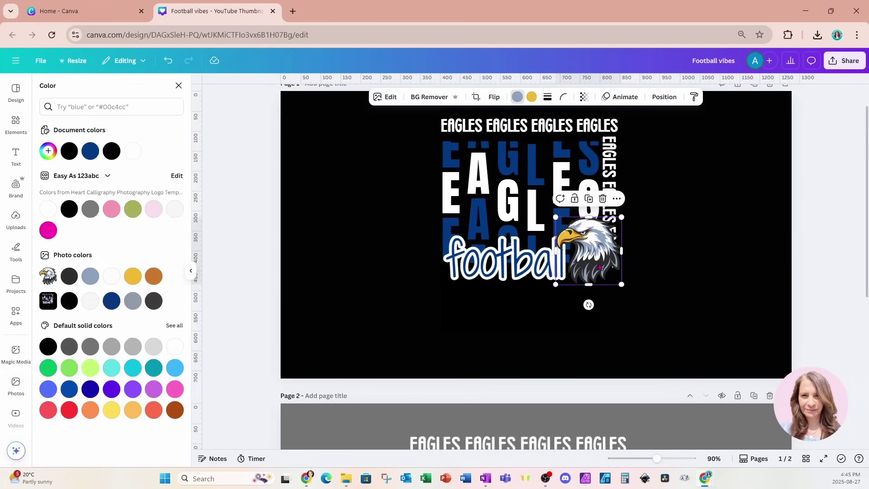
{"action": "left_click", "coordinate": [390, 97]}
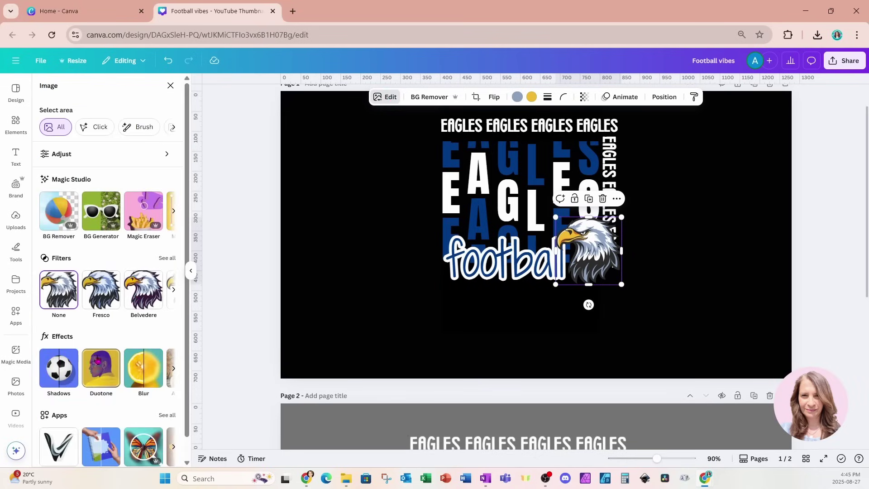
{"action": "left_click", "coordinate": [61, 365]}
{"action": "left_click", "coordinate": [164, 201]}
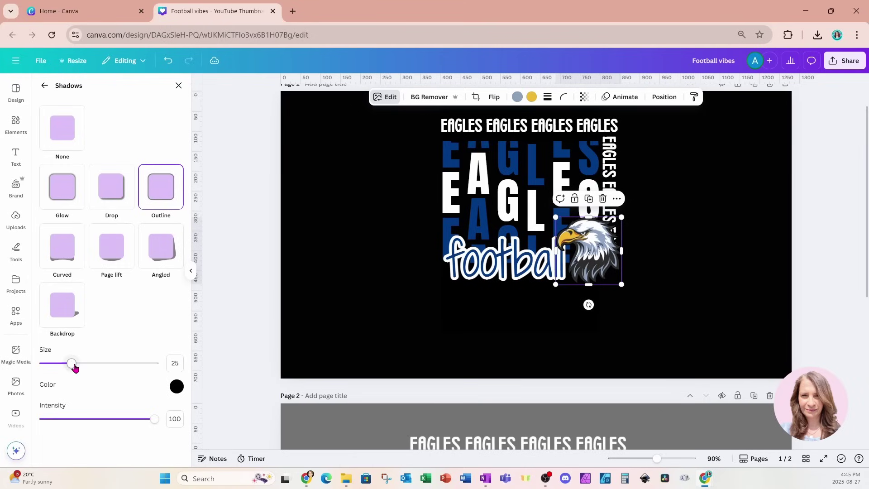
{"action": "left_click_drag", "start_coordinate": [73, 364], "coordinate": [84, 368]}
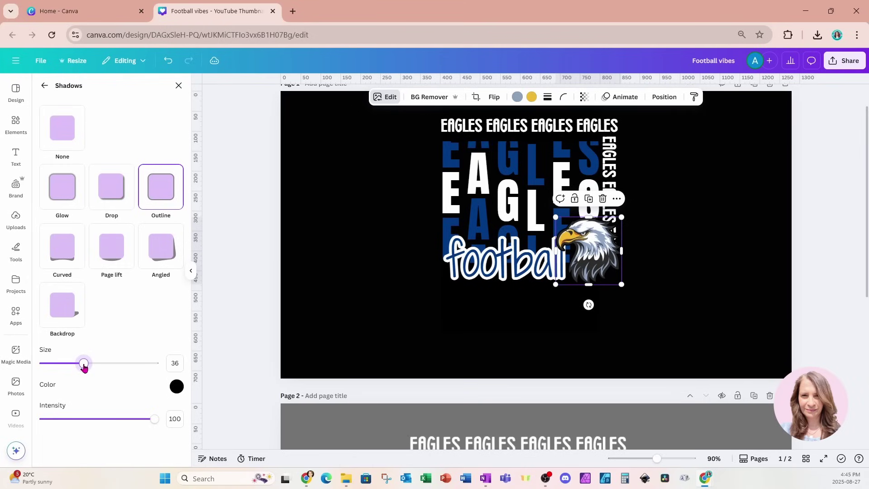
Change the outline color of the "football" text on page 1 to black.
{"action": "left_click", "coordinate": [503, 281]}
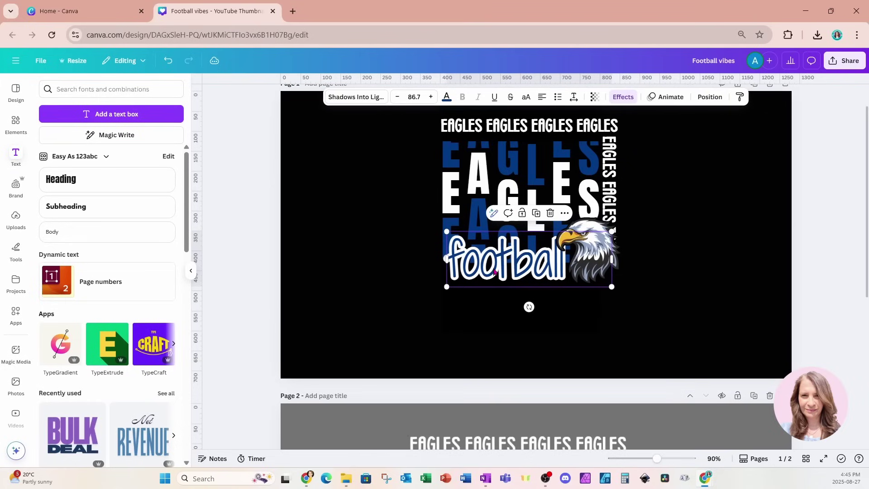
{"action": "left_click", "coordinate": [629, 99]}
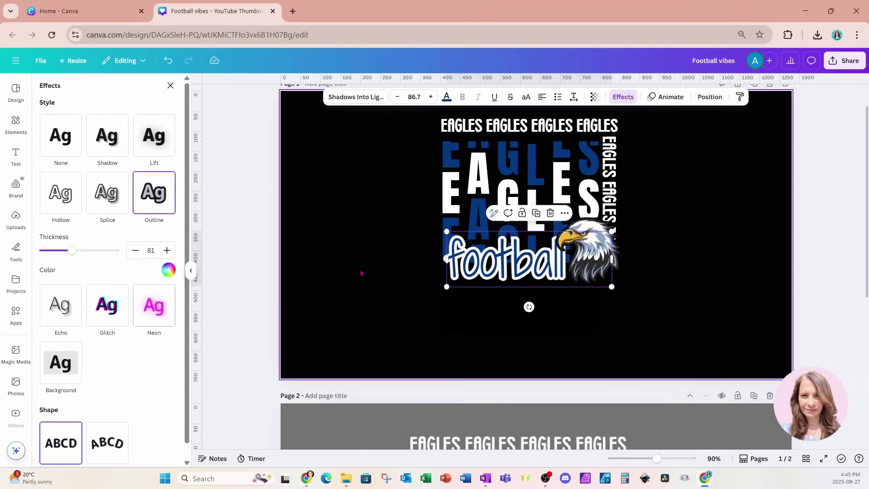
{"action": "left_click", "coordinate": [173, 273]}
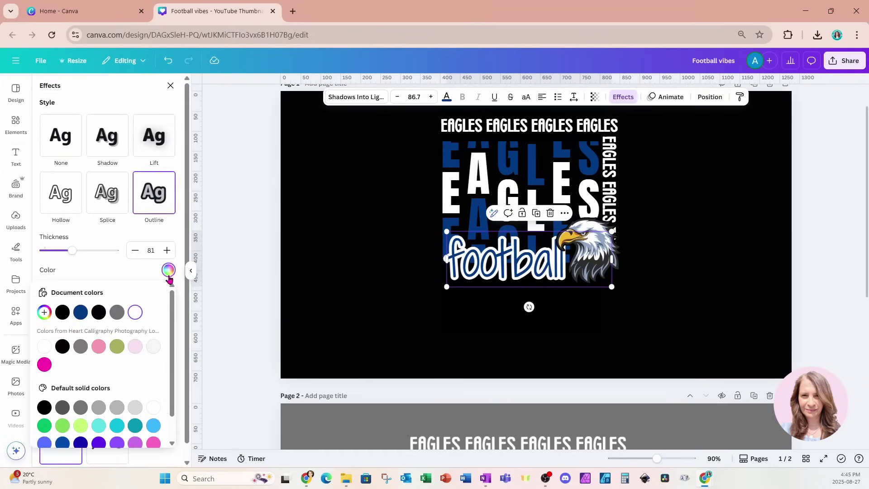
{"action": "left_click", "coordinate": [62, 312]}
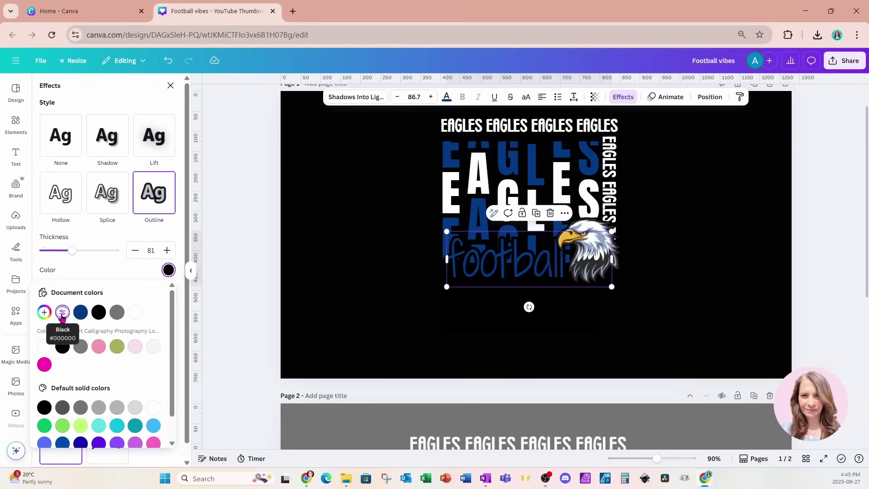
{"action": "left_click", "coordinate": [736, 166]}
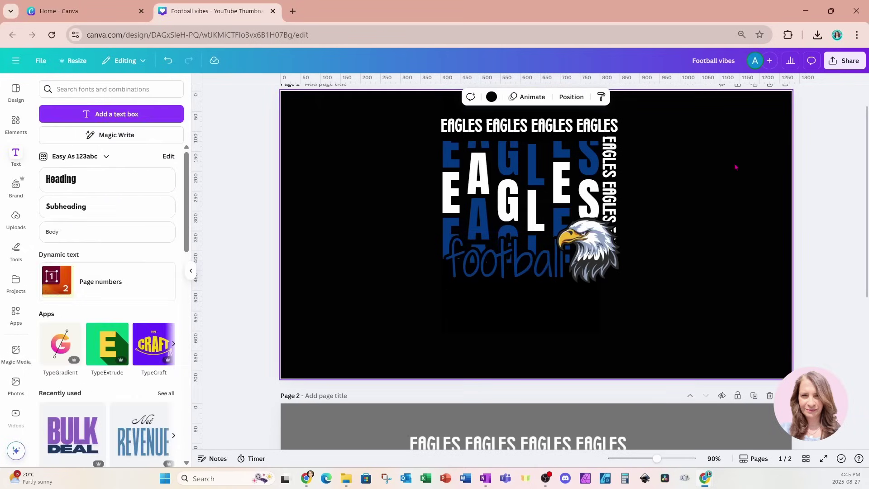
Download only the current page, page 1, as a PNG.
{"action": "left_click", "coordinate": [845, 61]}
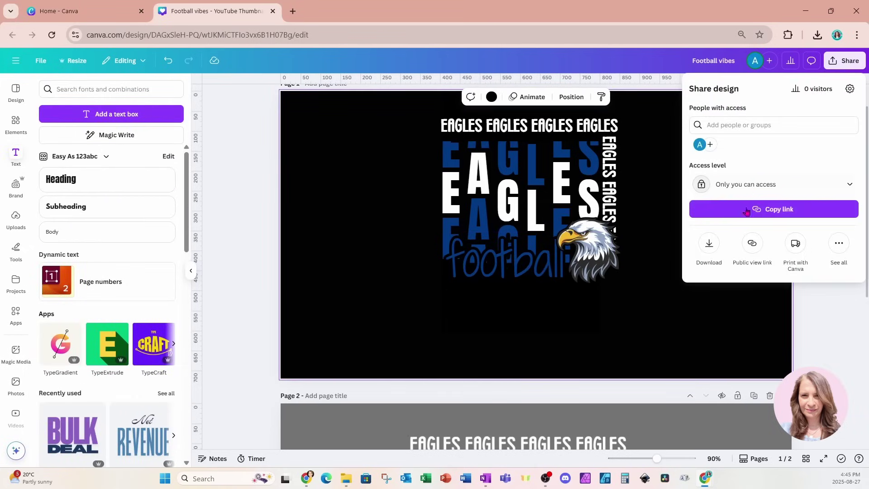
{"action": "left_click", "coordinate": [707, 243]}
{"action": "left_click", "coordinate": [706, 245]}
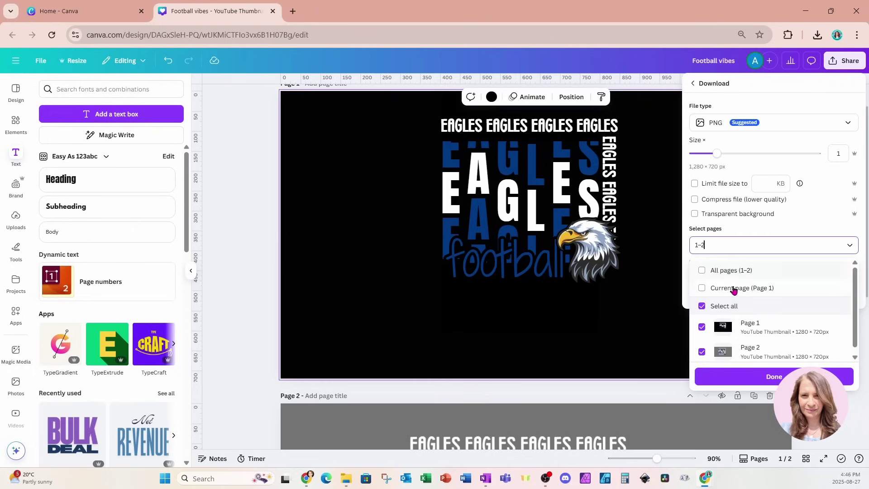
{"action": "left_click", "coordinate": [734, 289]}
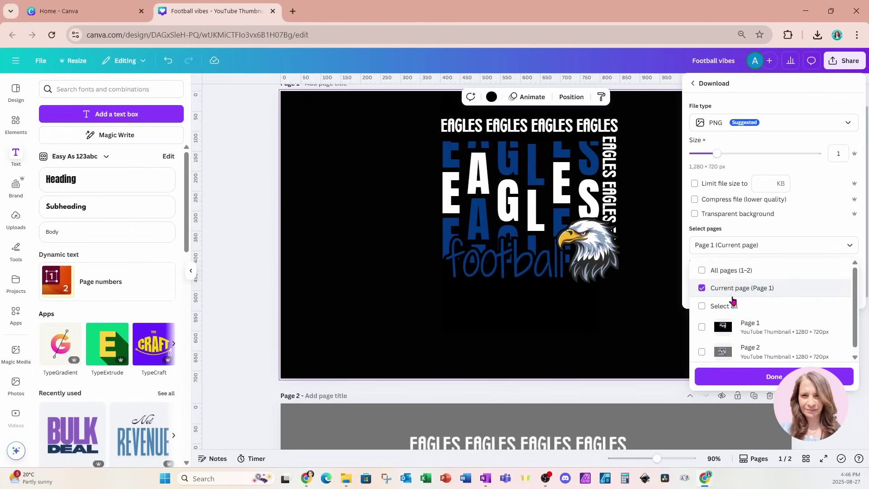
{"action": "left_click", "coordinate": [704, 377]}
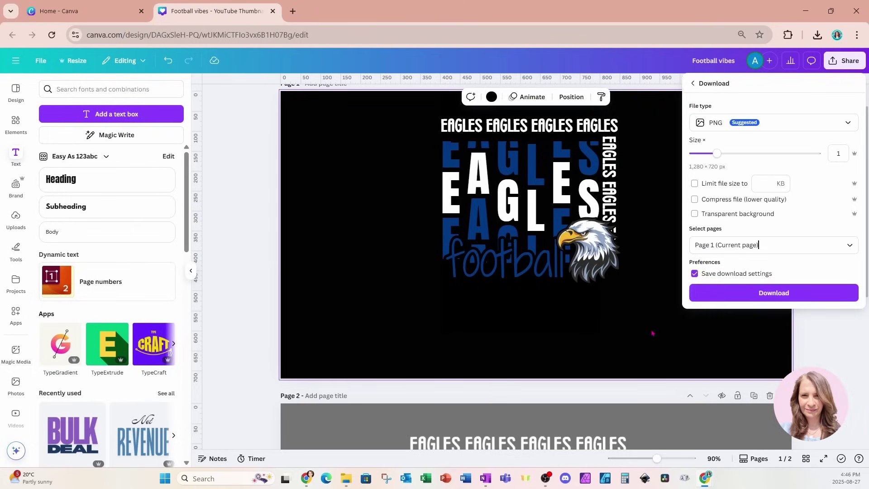
{"action": "left_click", "coordinate": [772, 292]}
Shift the existing design image to the left half of page 2 and place the downloaded PNG beside it.
{"action": "scroll", "coordinate": [606, 324], "scroll_direction": "down", "scroll_amount": 6}
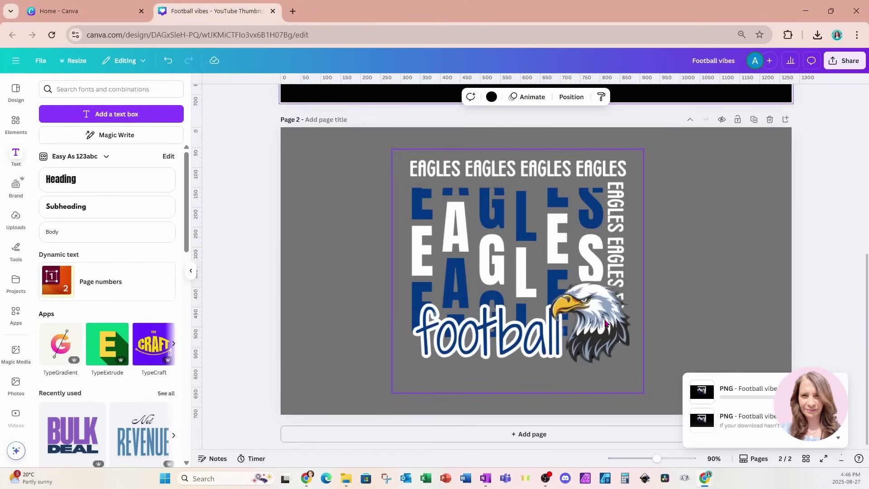
{"action": "left_click_drag", "start_coordinate": [606, 324], "coordinate": [490, 326]}
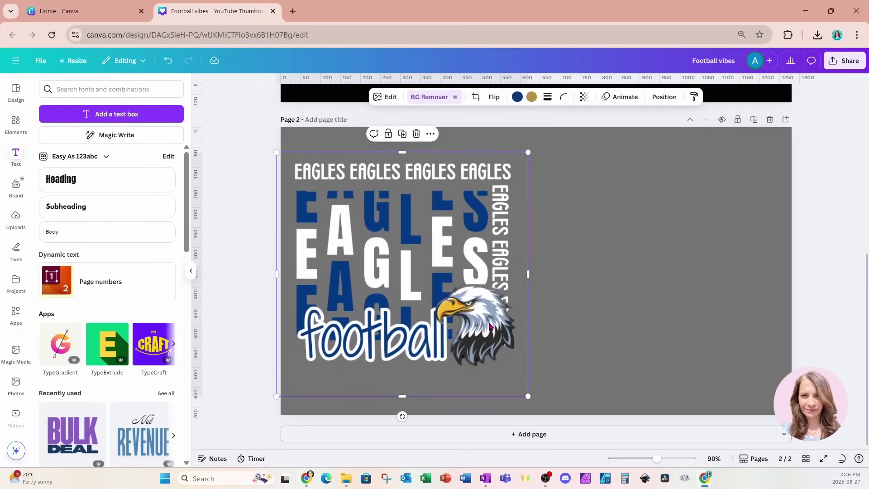
{"action": "left_click_drag", "start_coordinate": [745, 60], "coordinate": [654, 264]}
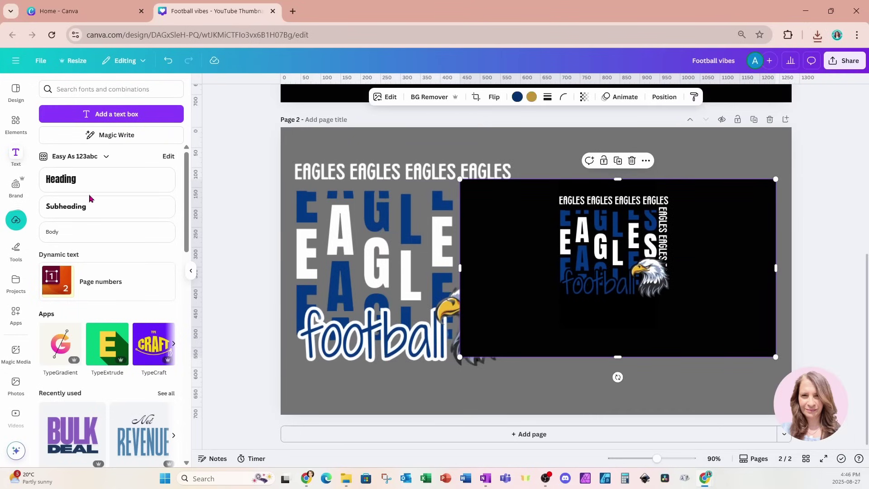
Remove the background of the newly placed image and crop its left and right sides closer to the artwork.
{"action": "left_click", "coordinate": [418, 97]}
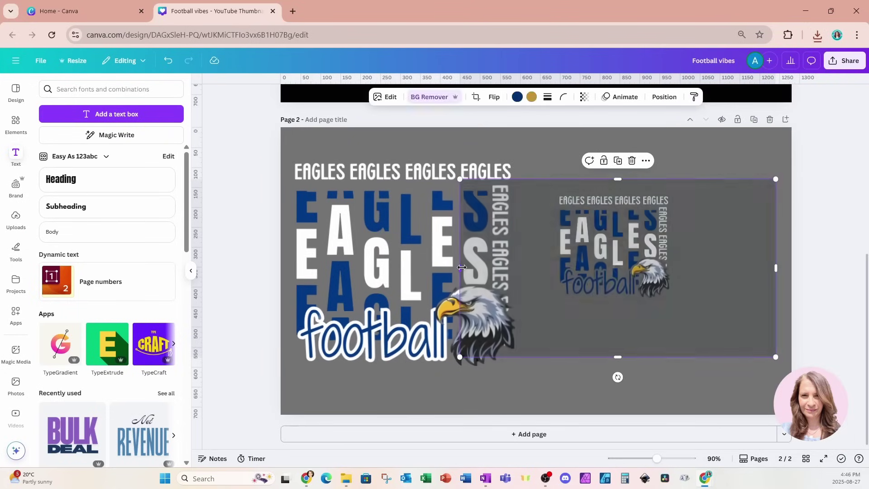
{"action": "left_click_drag", "start_coordinate": [462, 267], "coordinate": [525, 267]}
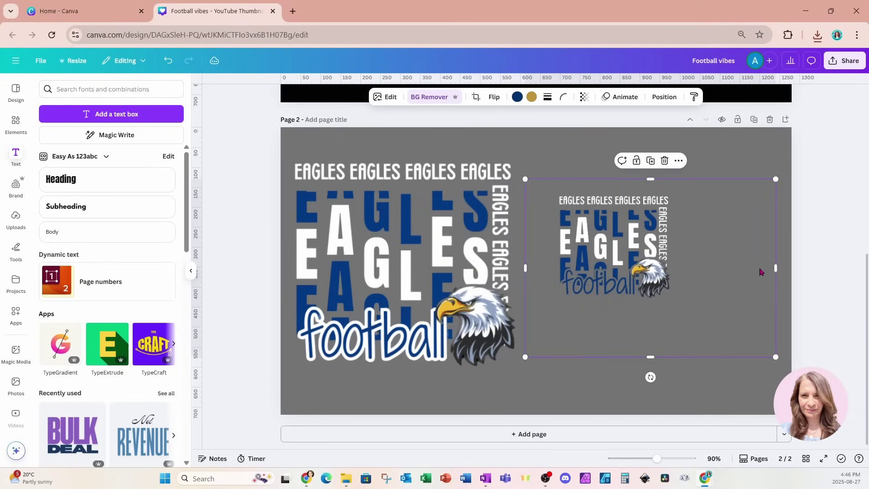
{"action": "left_click_drag", "start_coordinate": [773, 268], "coordinate": [688, 268]}
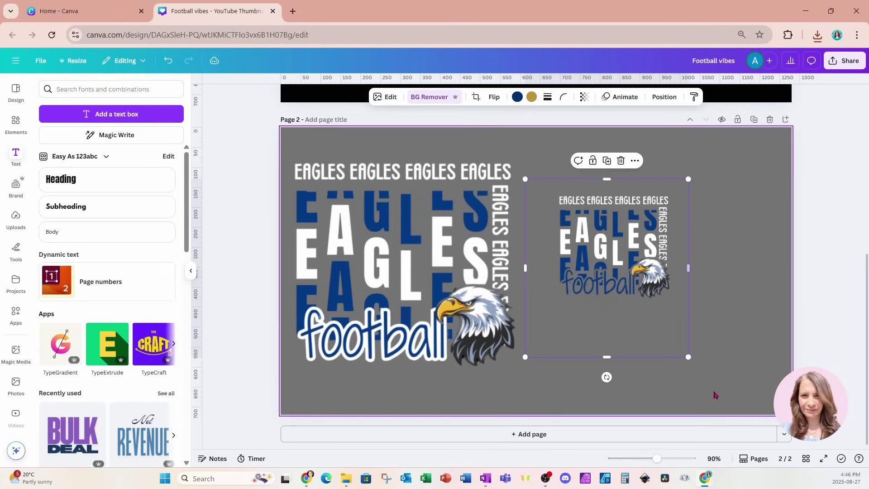
Enlarge the new design image to about the size of the first one and align it beside it on page 2.
{"action": "left_click_drag", "start_coordinate": [688, 357], "coordinate": [810, 460]}
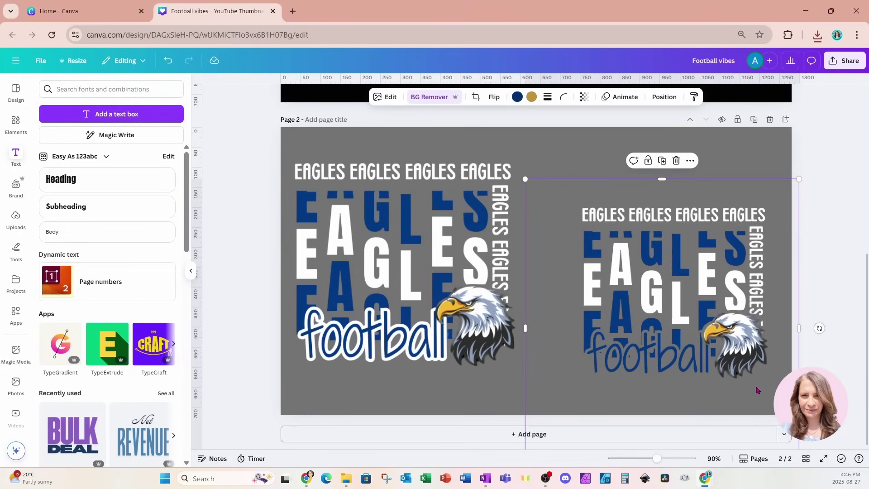
{"action": "left_click_drag", "start_coordinate": [756, 387], "coordinate": [705, 343]}
{"action": "left_click_drag", "start_coordinate": [746, 432], "coordinate": [809, 472]}
{"action": "left_click_drag", "start_coordinate": [771, 387], "coordinate": [765, 382]}
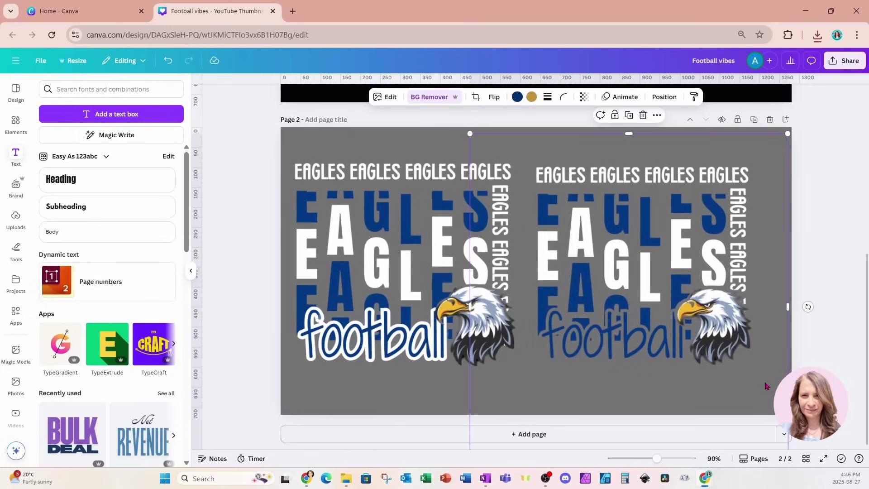